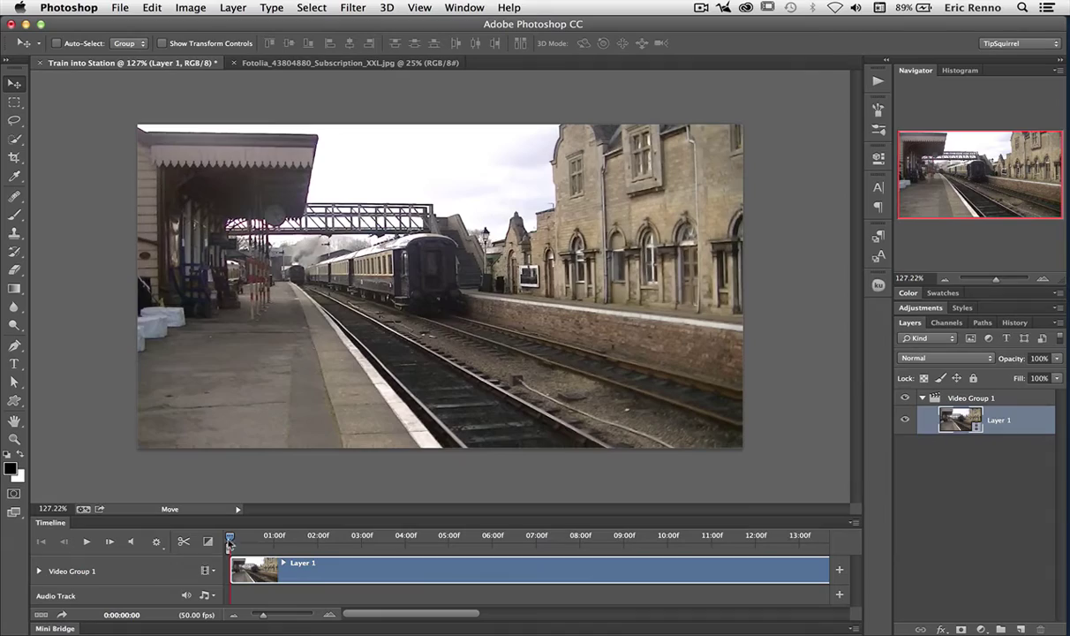
Trim the start and end of the train clip down to about 13:47 of footage
mouse_move(229, 537)
mouse_down()
mouse_move(760, 536)
mouse_move(229, 536)
mouse_up()
drag(232, 568, 725, 573)
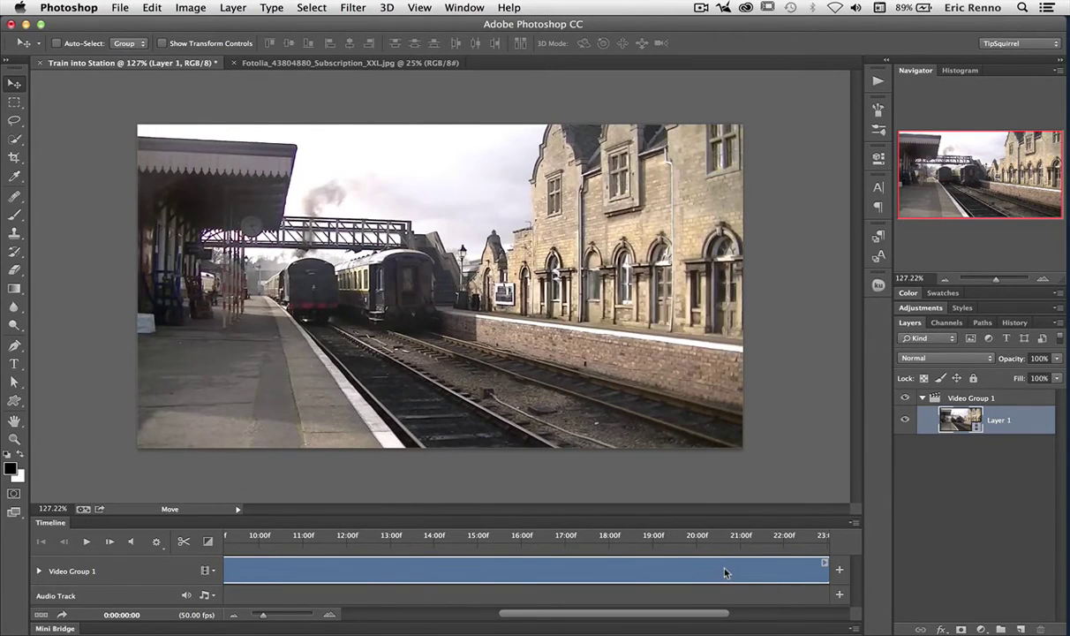
scroll(222, 581, down, 3)
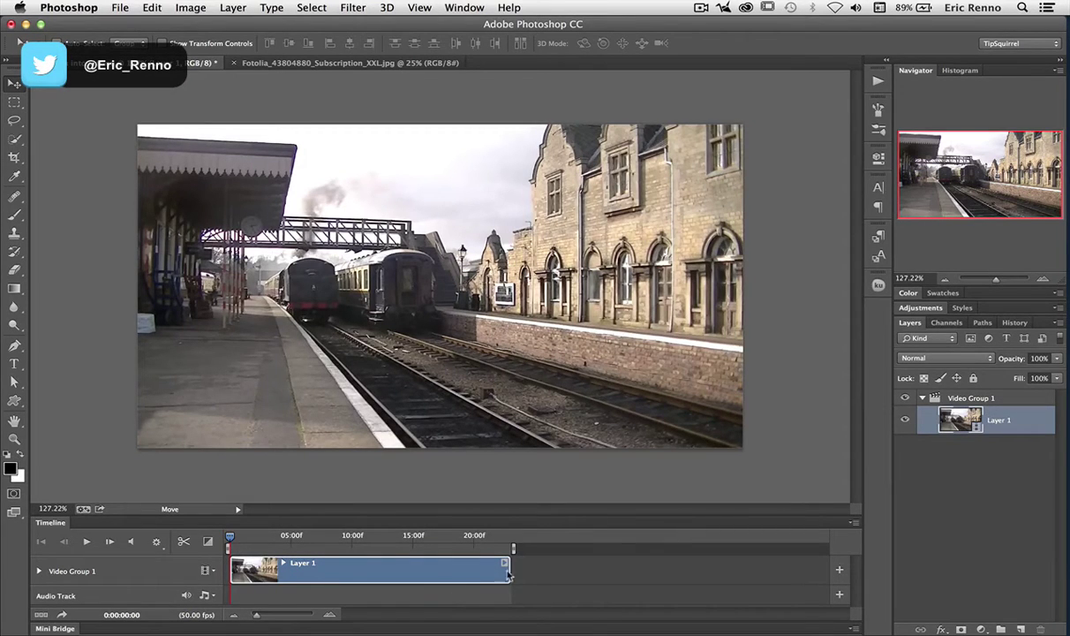
drag(508, 568, 396, 575)
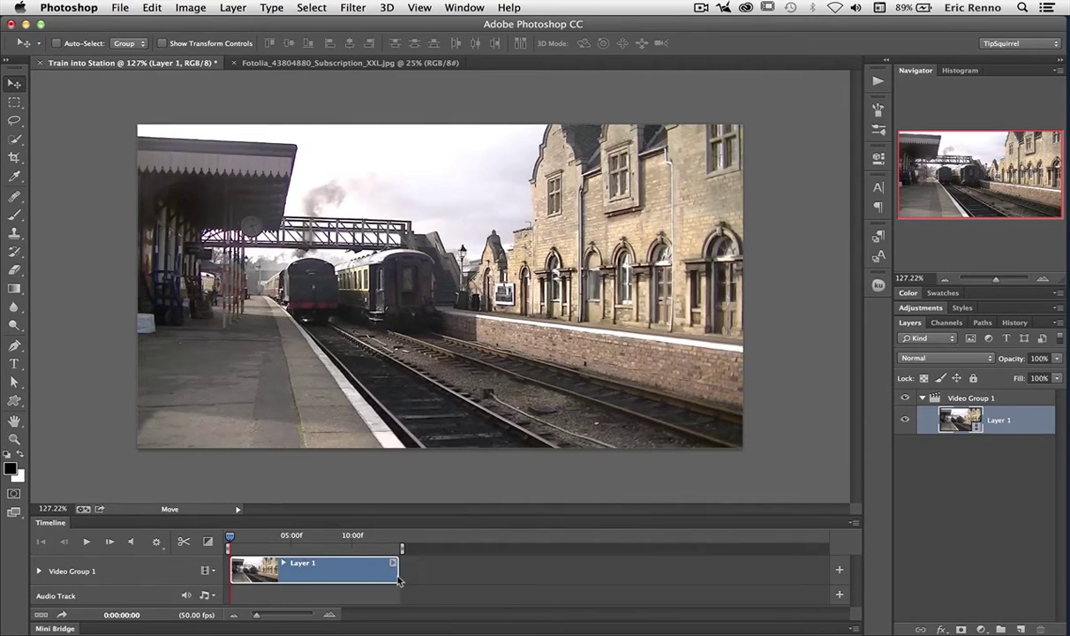
Zoom the timeline in twice and make the Timeline panel taller so the clip fills it
click(330, 616)
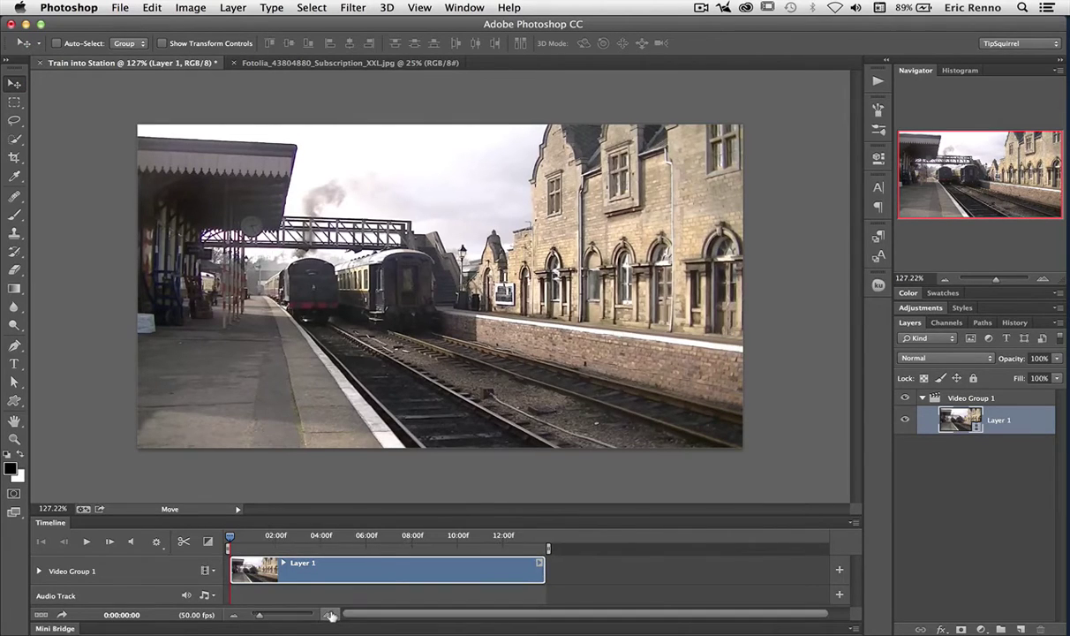
click(330, 615)
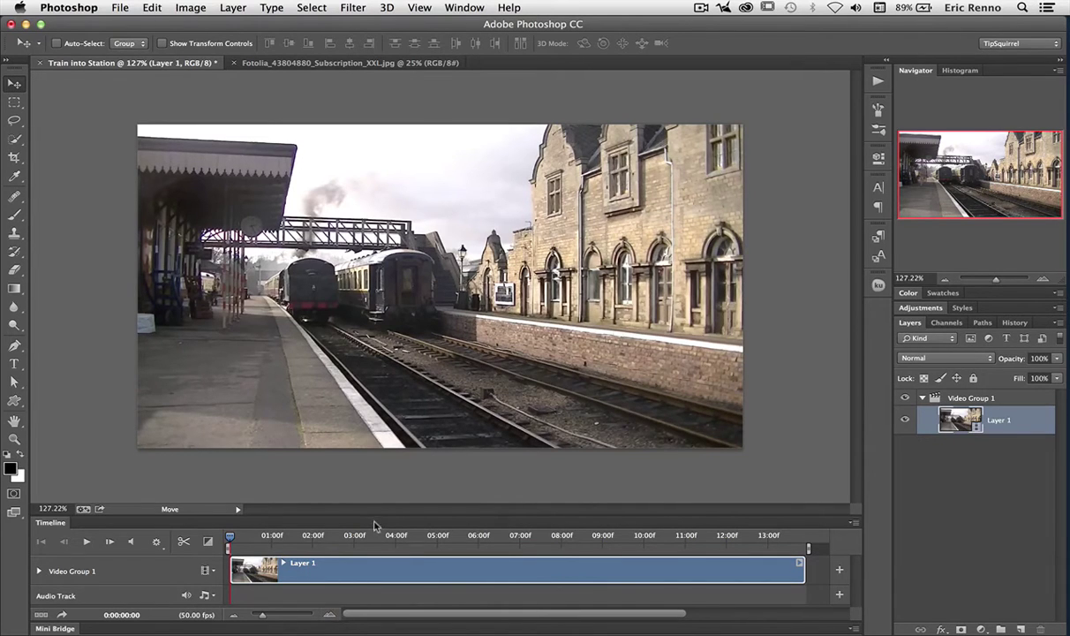
drag(373, 510, 391, 408)
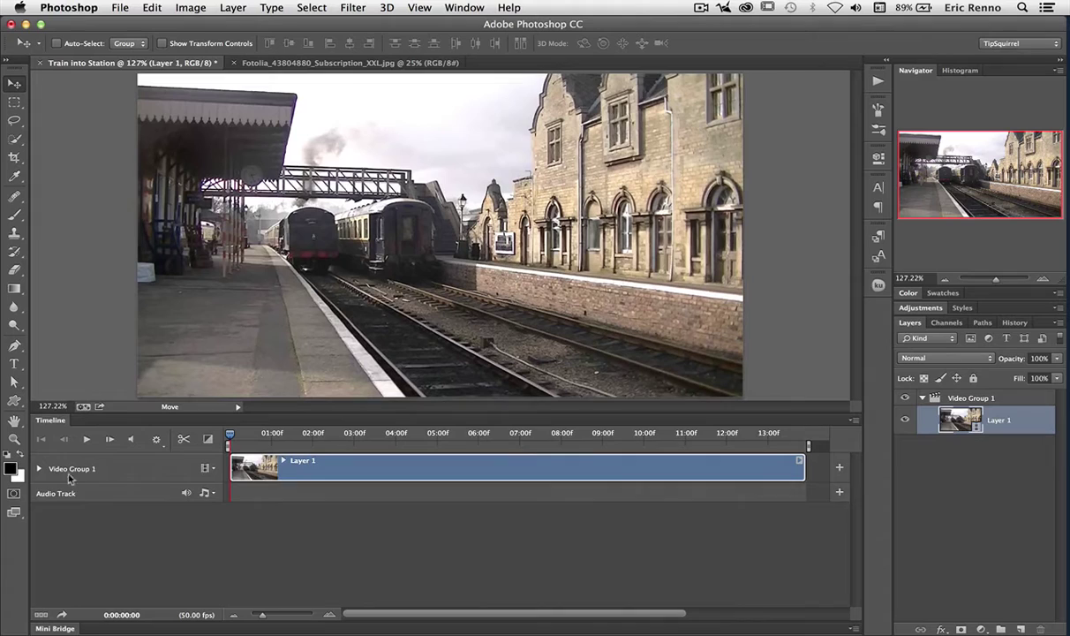
Expand Video Group 1 in the Timeline to list its Position, Opacity and Style tracks
click(39, 469)
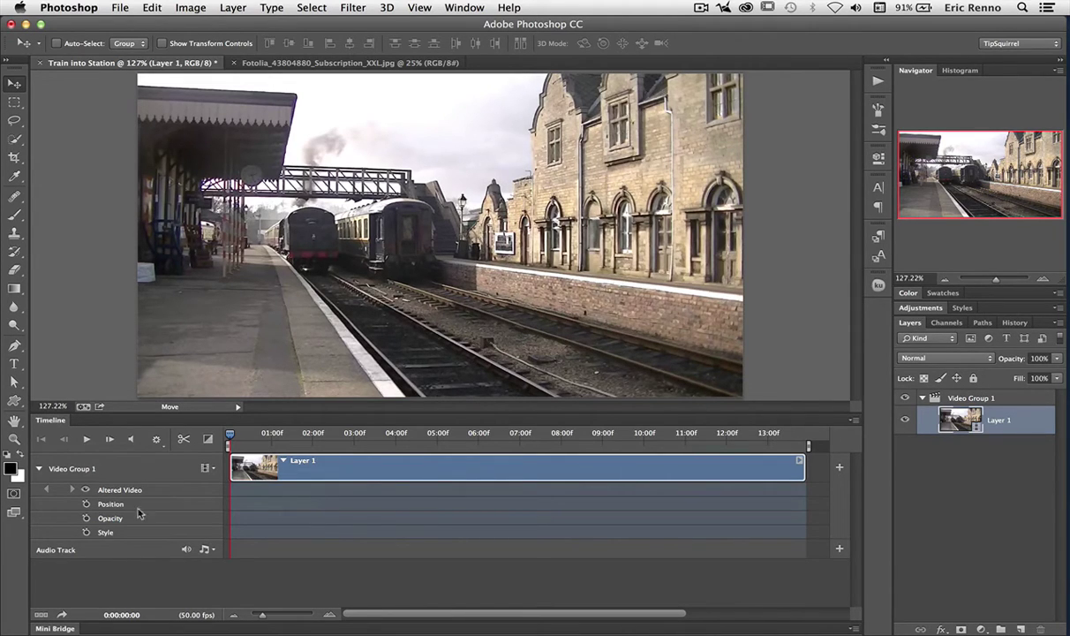
Copy the dark texture image from the Fotolia document into the train document as Layer 2
click(308, 64)
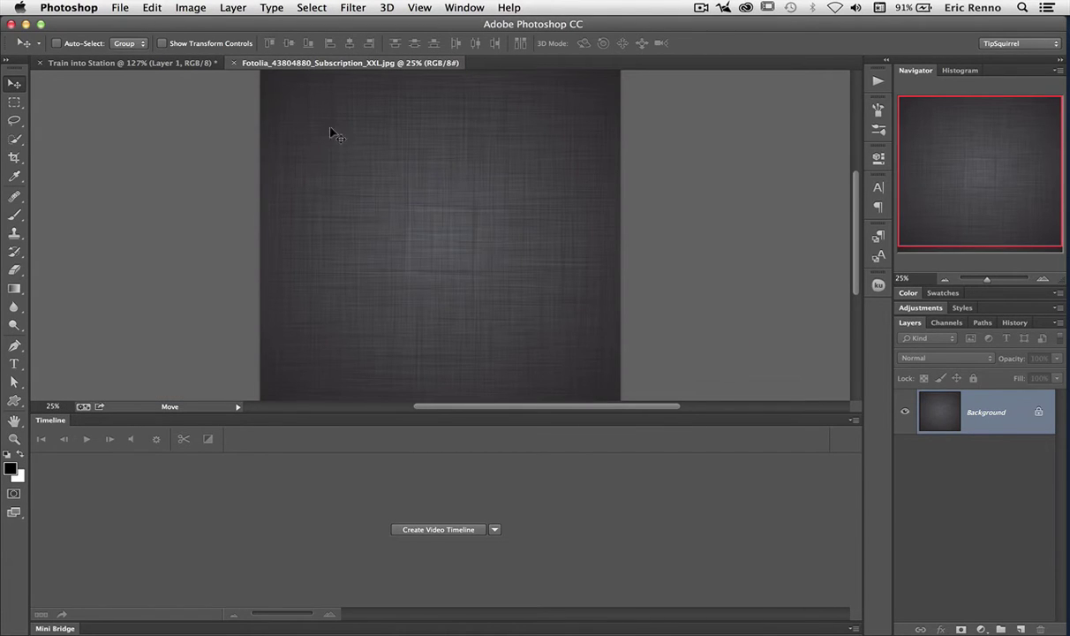
drag(371, 212, 254, 251)
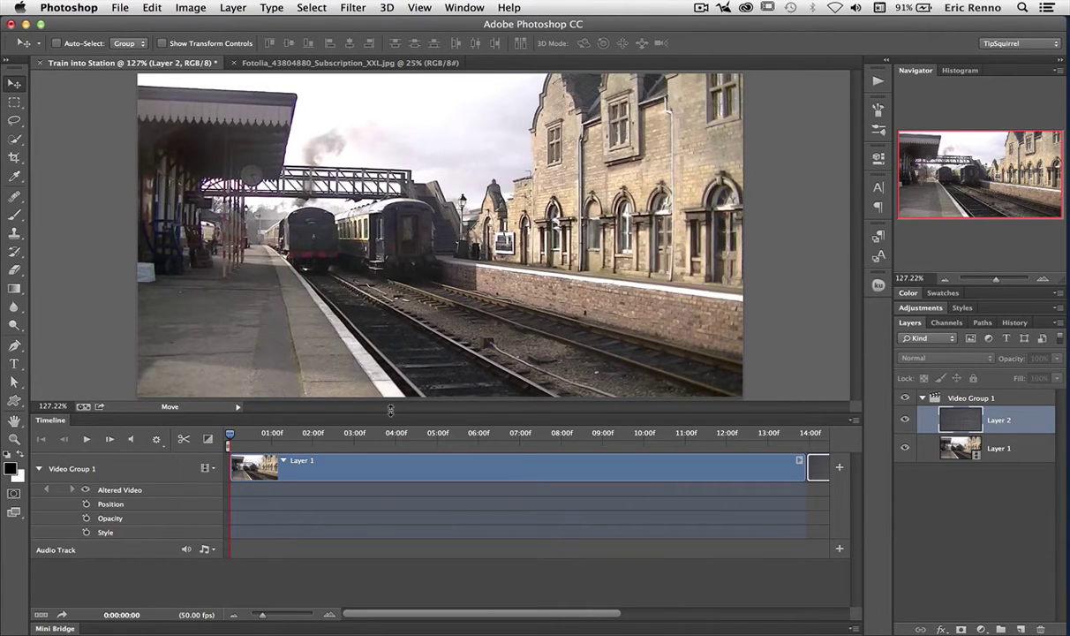
drag(373, 415, 382, 510)
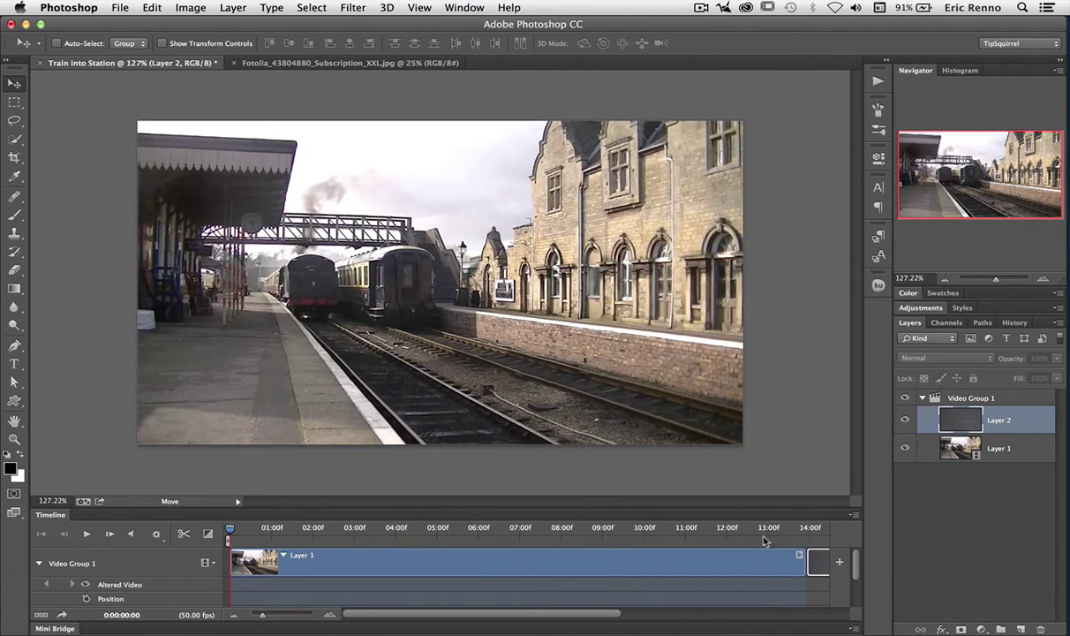
Move Layer 2 out of Video Group 1 so it sits below the group
scroll(563, 585, right, 5)
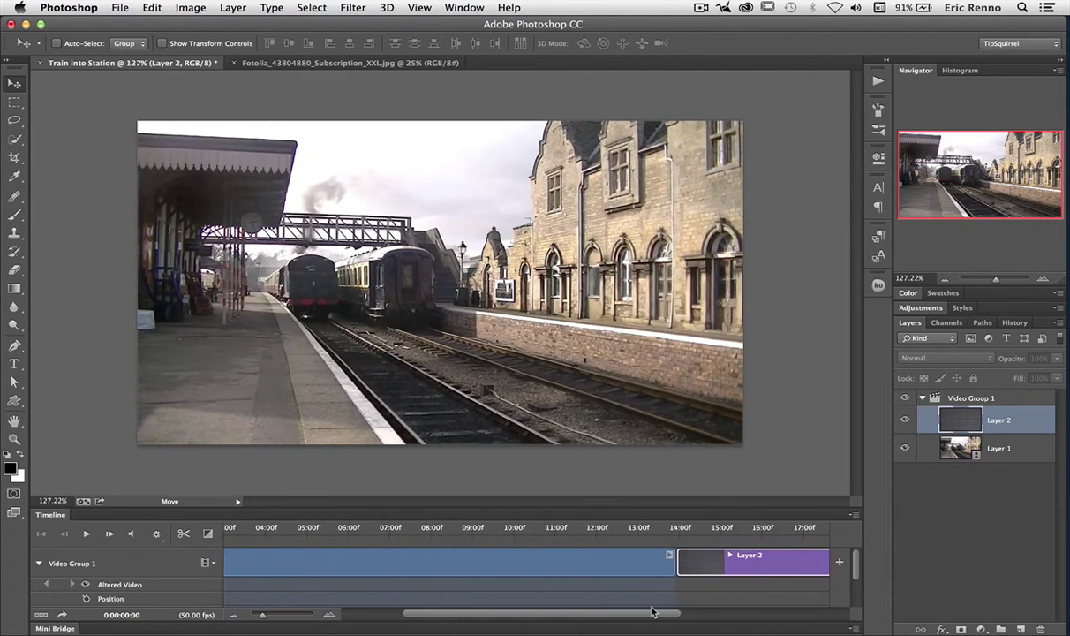
drag(669, 530, 230, 565)
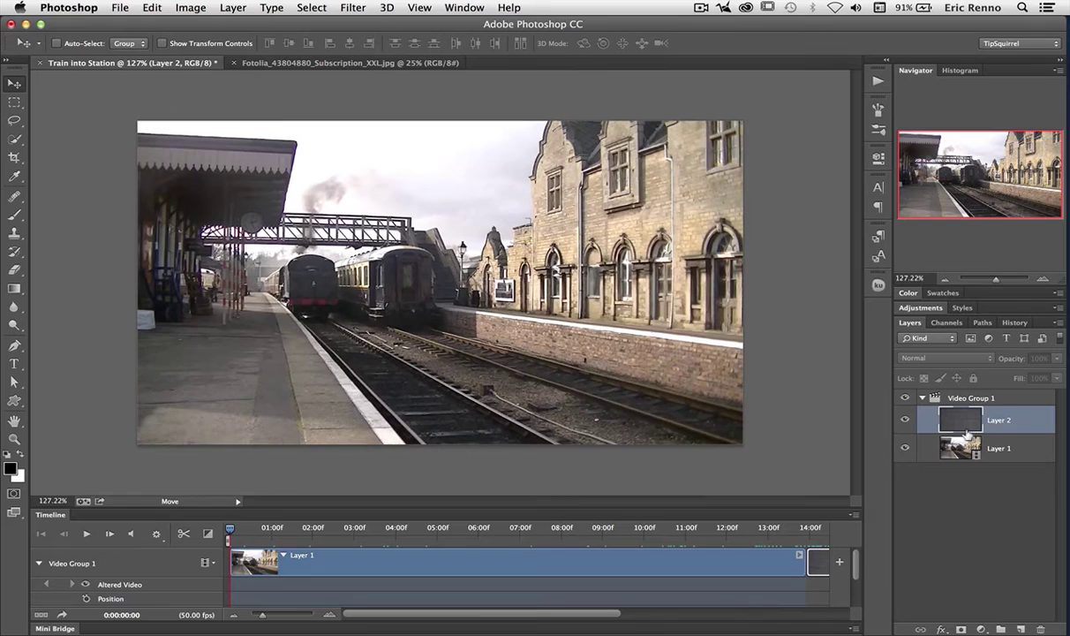
drag(958, 421, 950, 503)
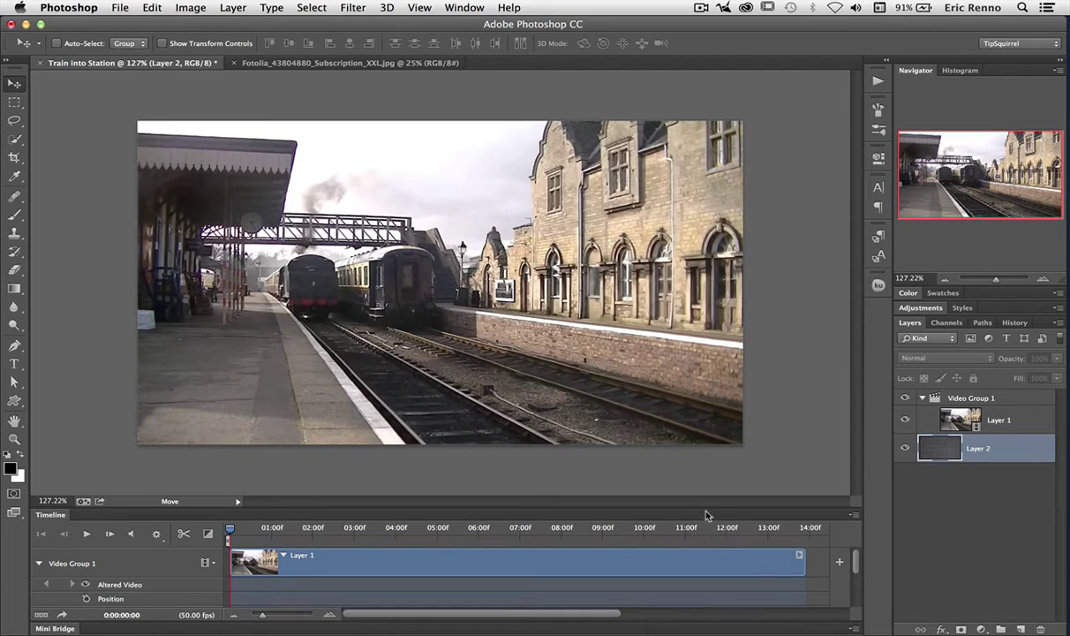
Align the Layer 2 texture clip with the timeline start and stretch it to Layer 1's end
drag(704, 506, 704, 392)
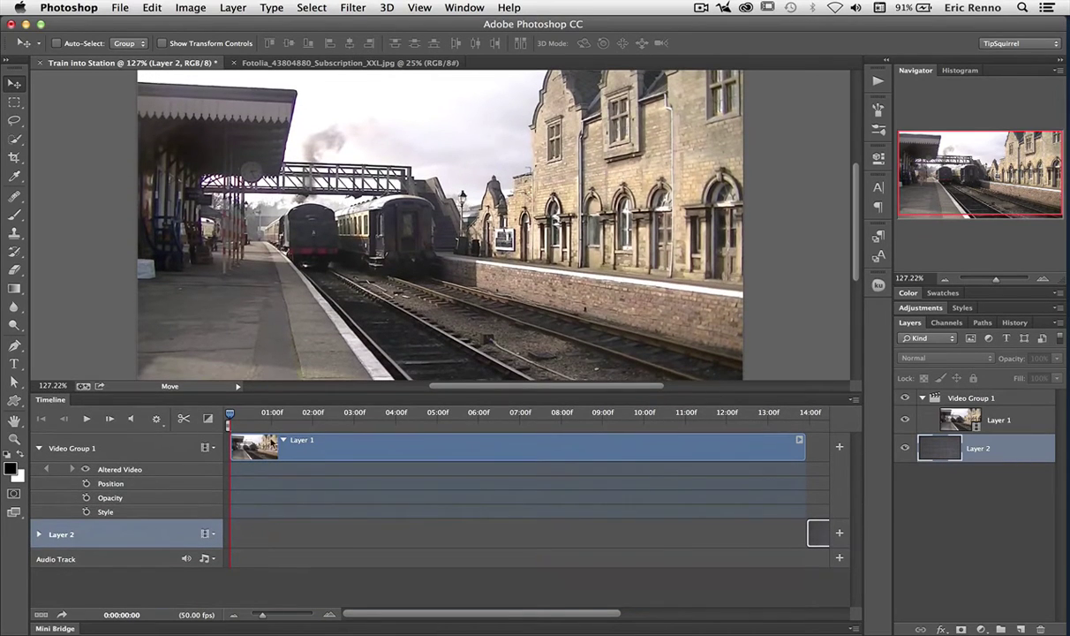
click(39, 448)
drag(817, 477, 198, 473)
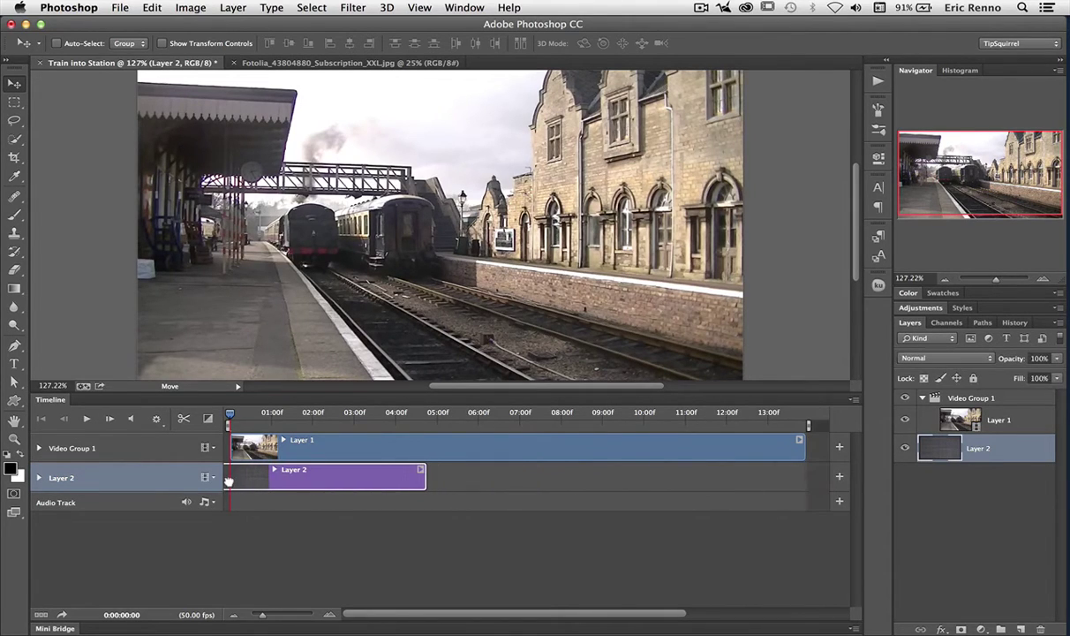
drag(311, 485, 328, 477)
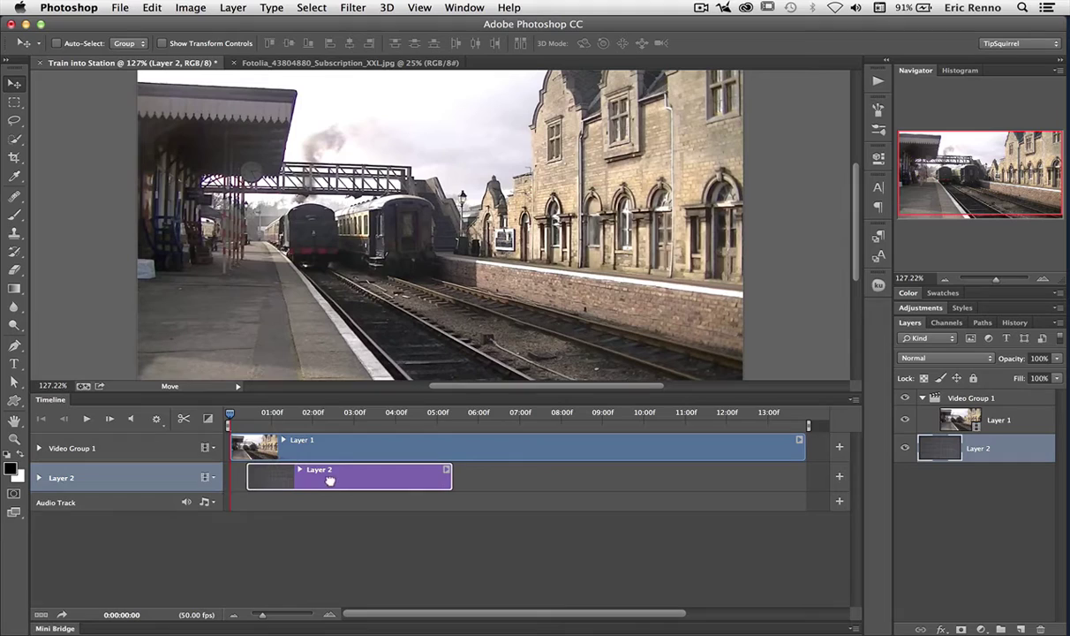
drag(433, 479, 801, 472)
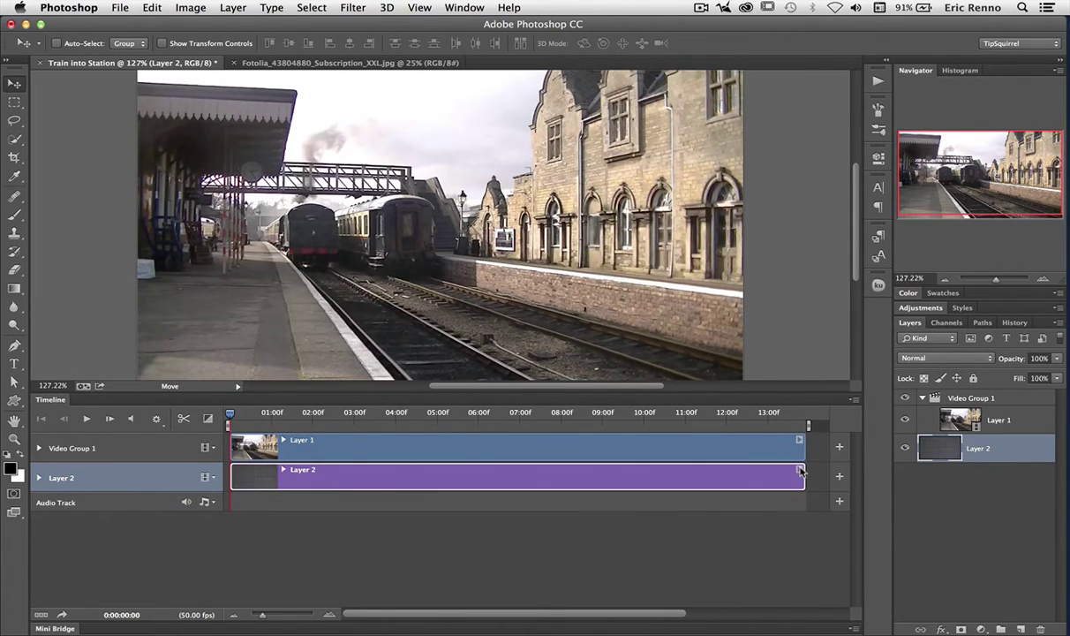
Hide Layer 1, then scale the texture to about 36.90% by 23.03%, shifted left to leave a right strip
click(906, 420)
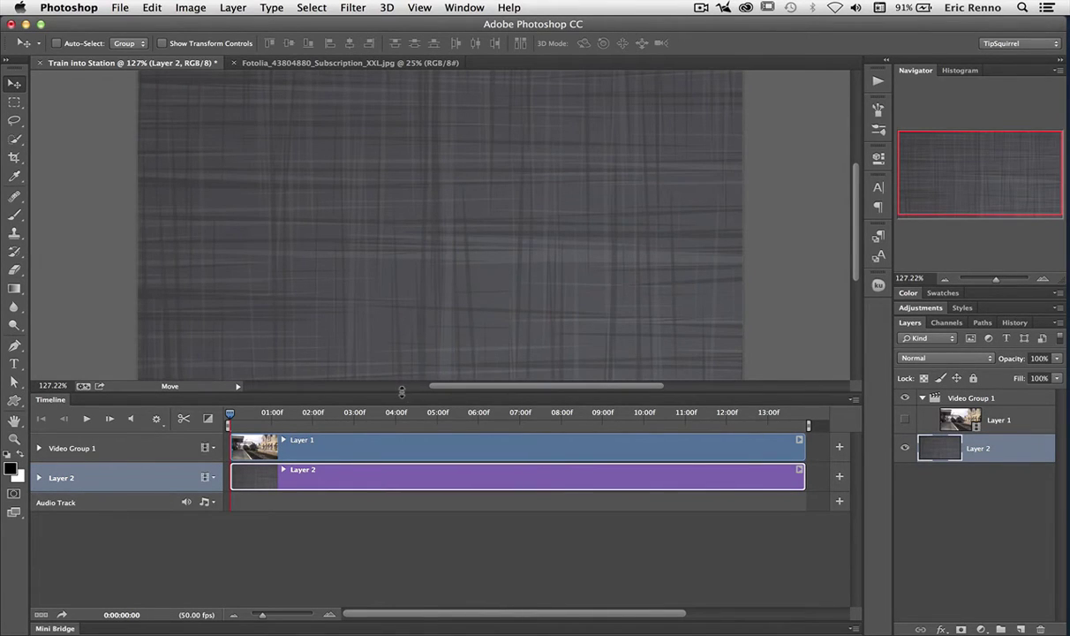
drag(401, 391, 391, 512)
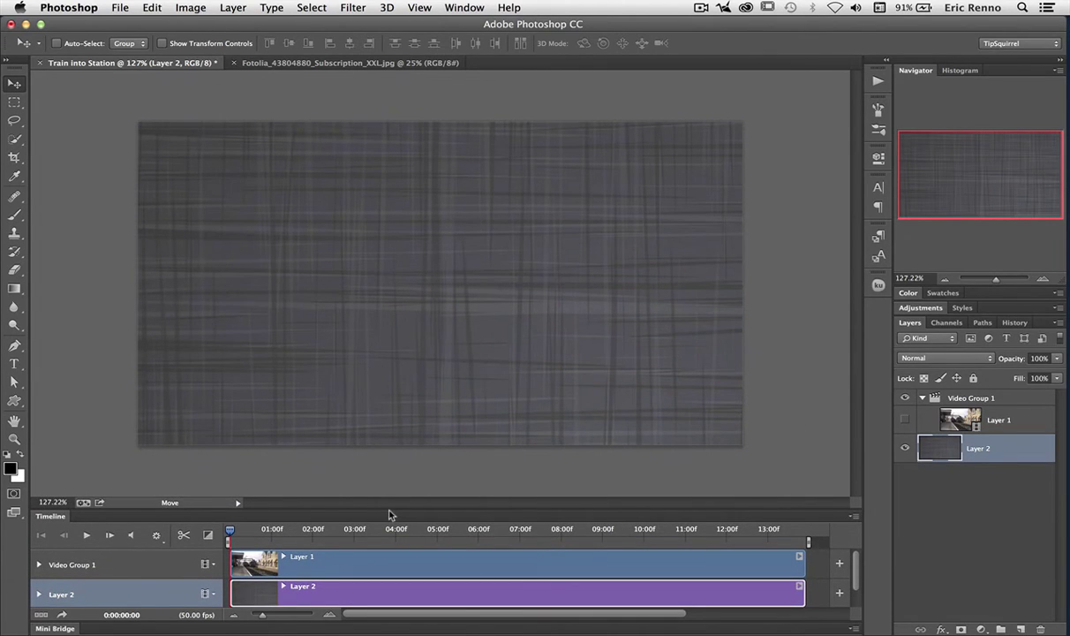
key(super+t)
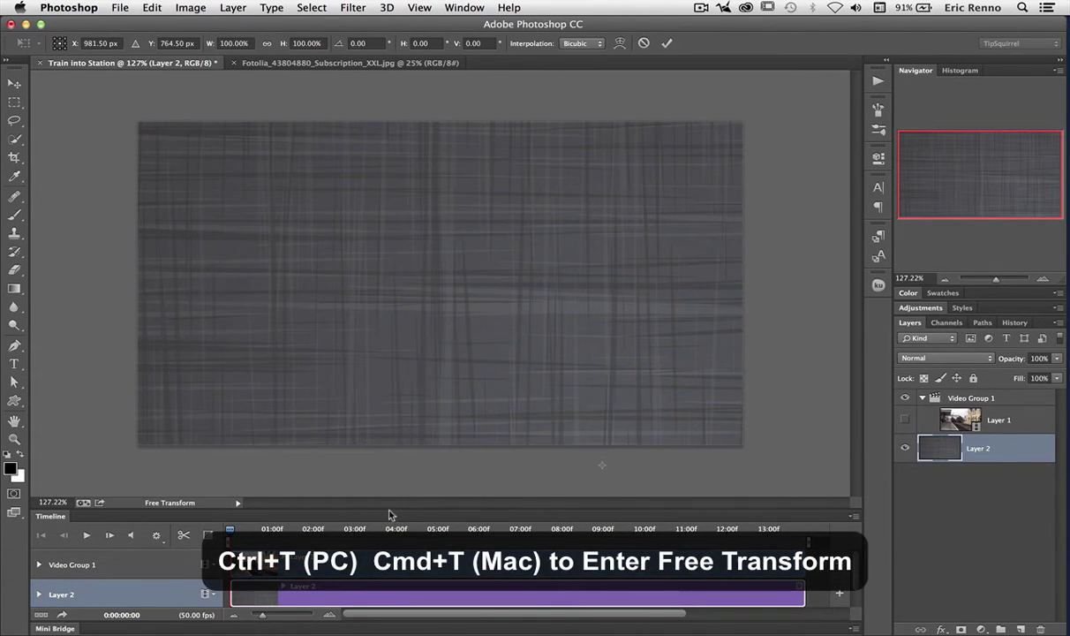
key(super+0)
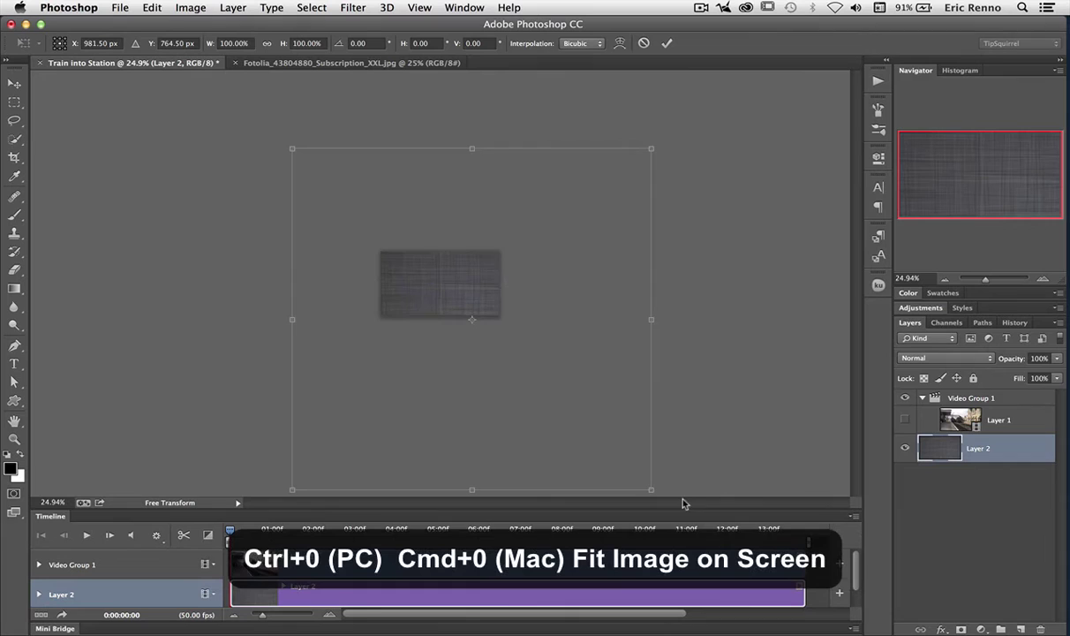
drag(652, 491, 503, 323)
drag(293, 148, 373, 246)
drag(474, 271, 442, 270)
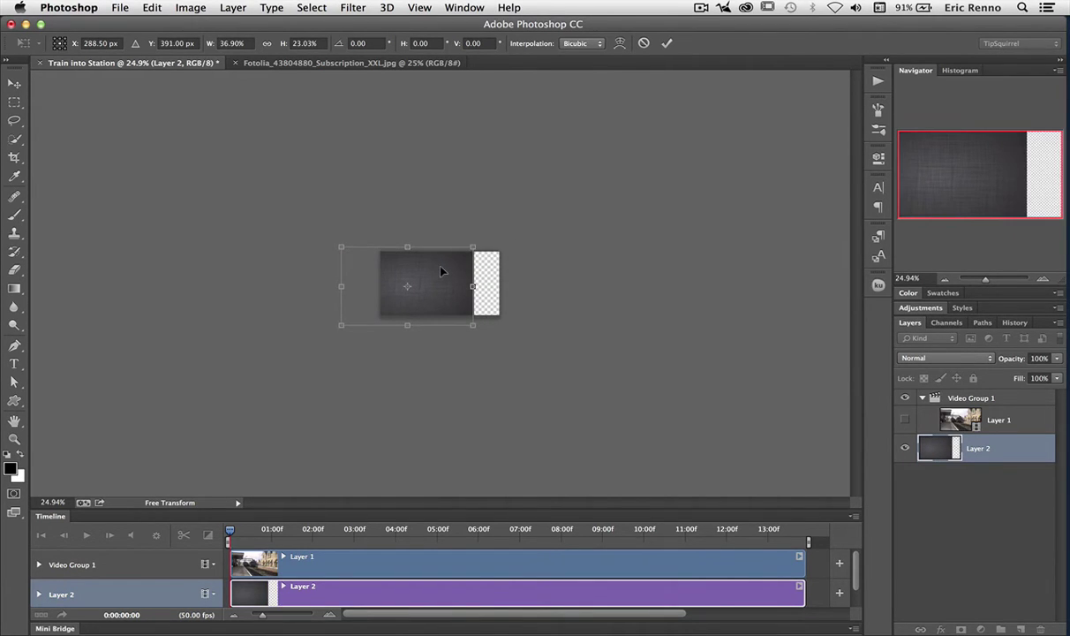
click(667, 42)
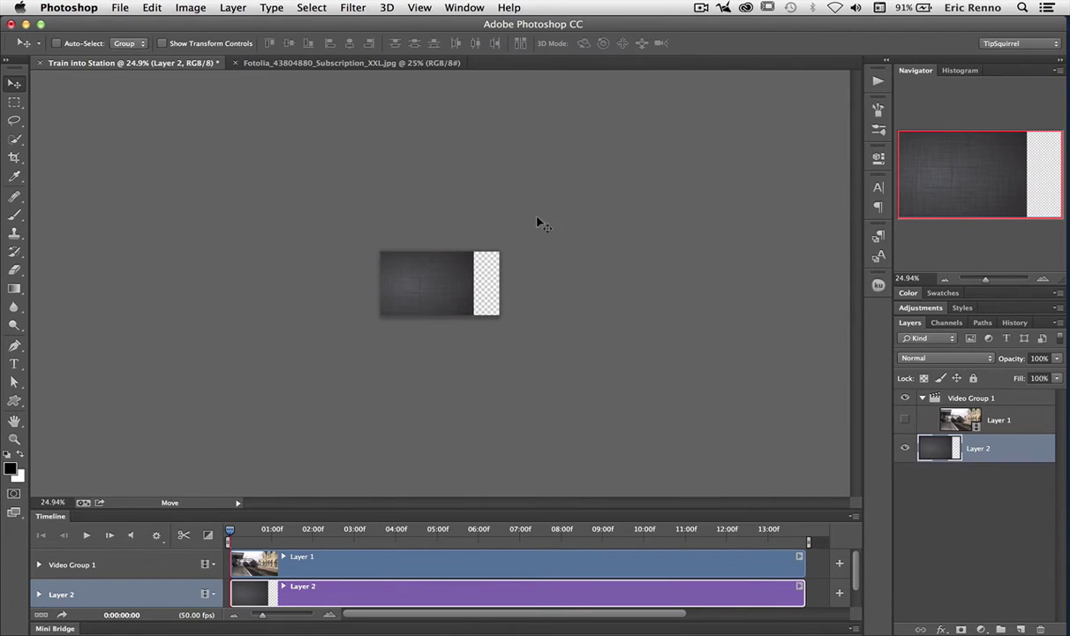
Type the title 'NENE', 'VALLEY', 'RAILWAY' on three lines and move it lower left
key(super+0)
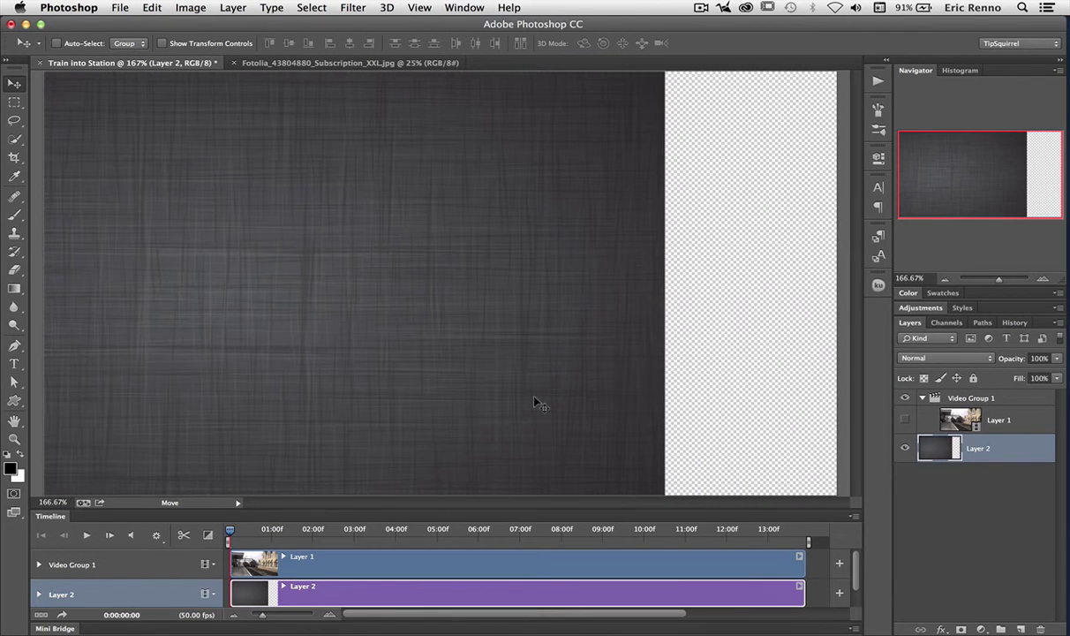
click(943, 279)
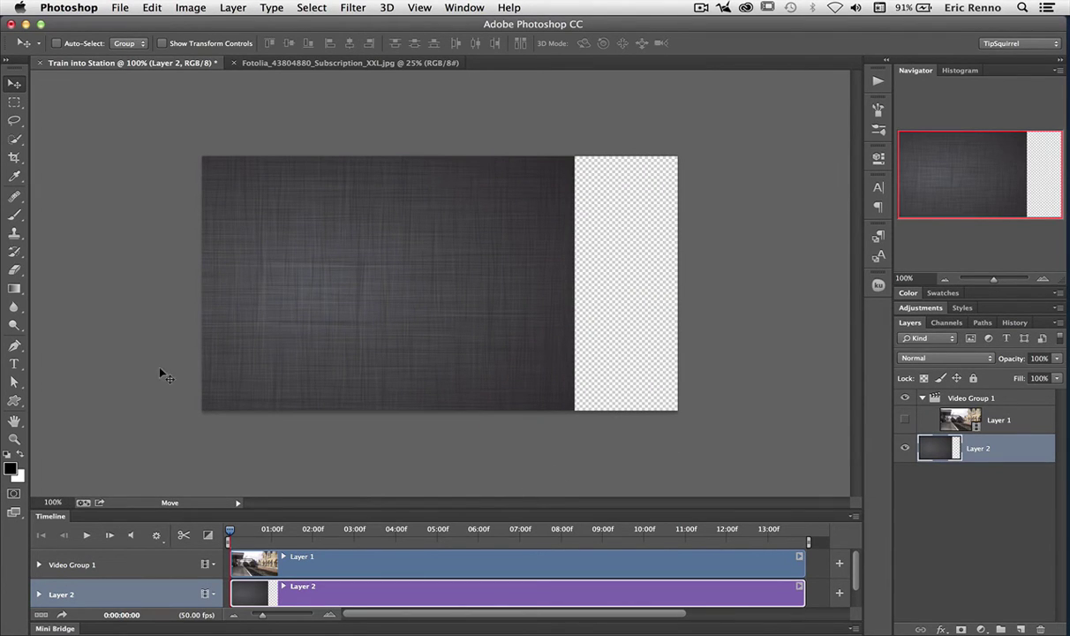
click(14, 363)
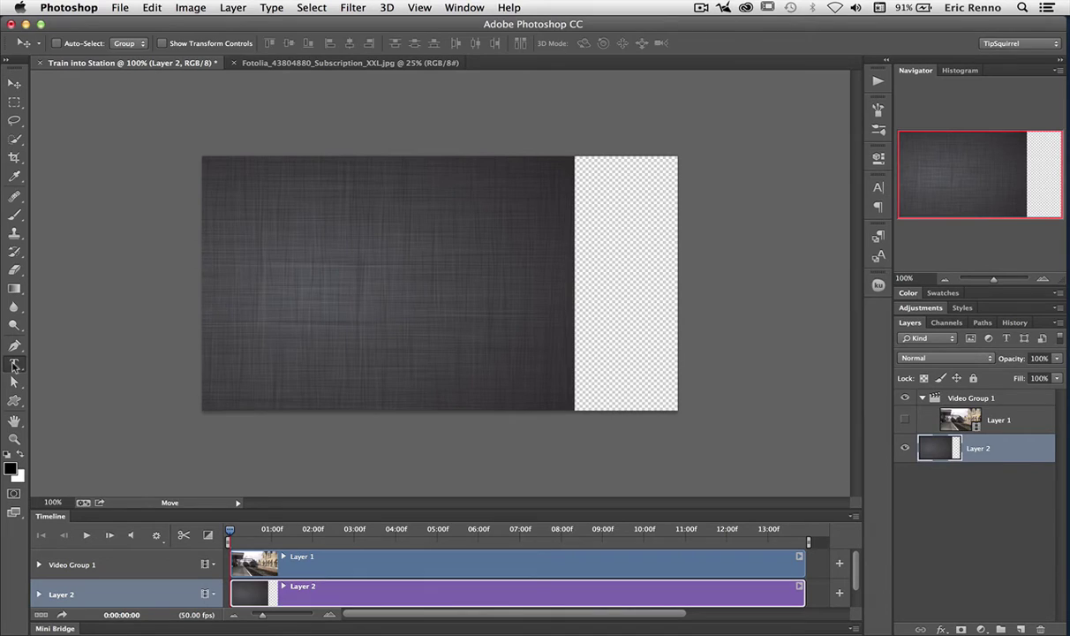
click(234, 265)
text(NENE)
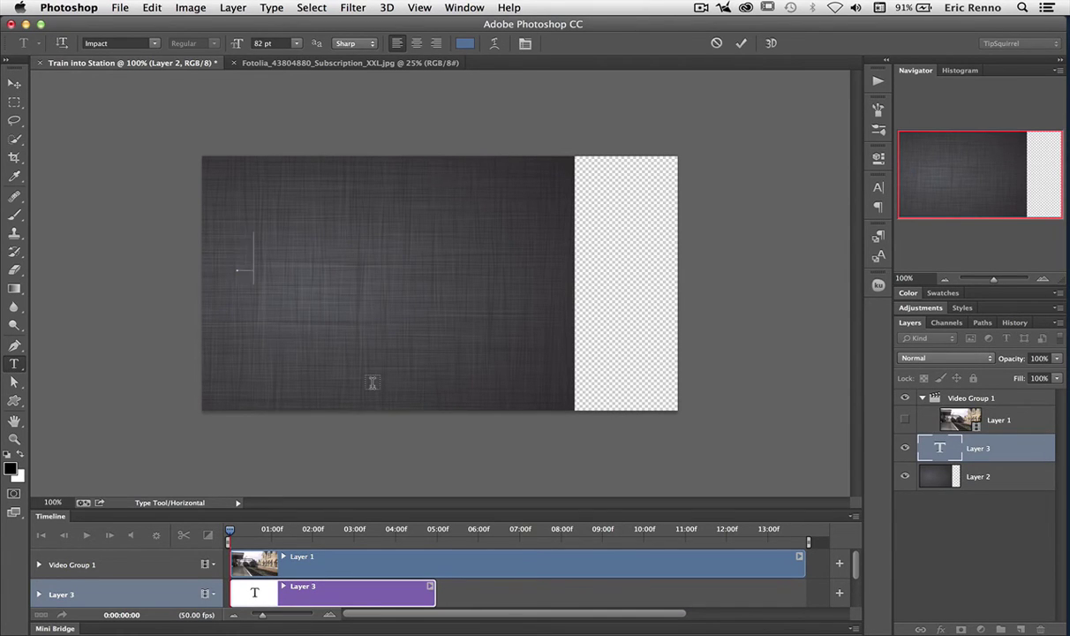
key(Return)
text(V)
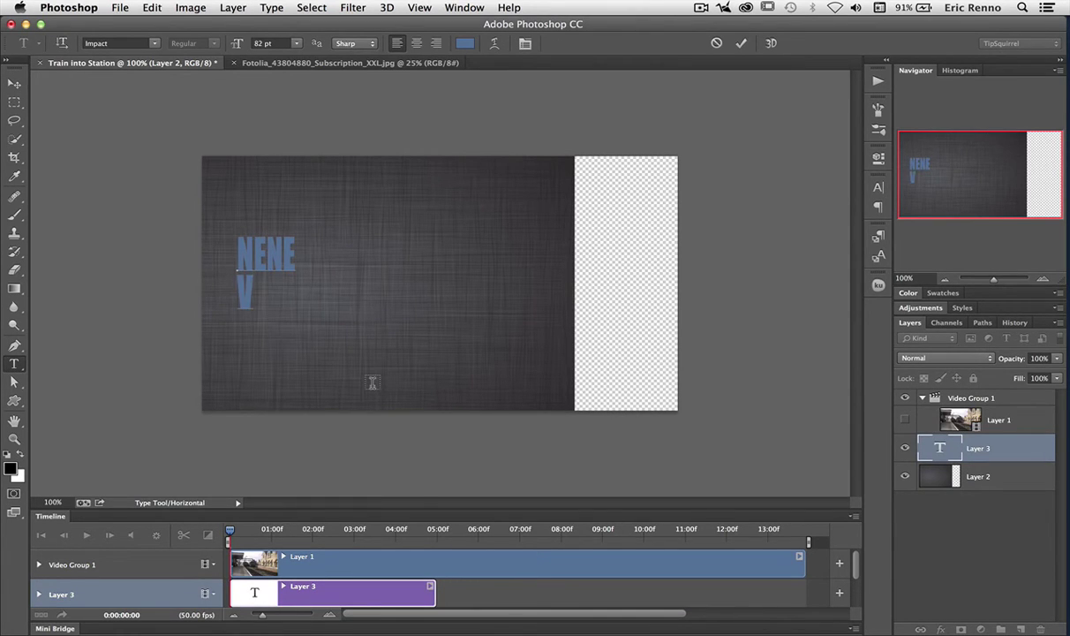
text(ALLEY)
key(Return)
text(R)
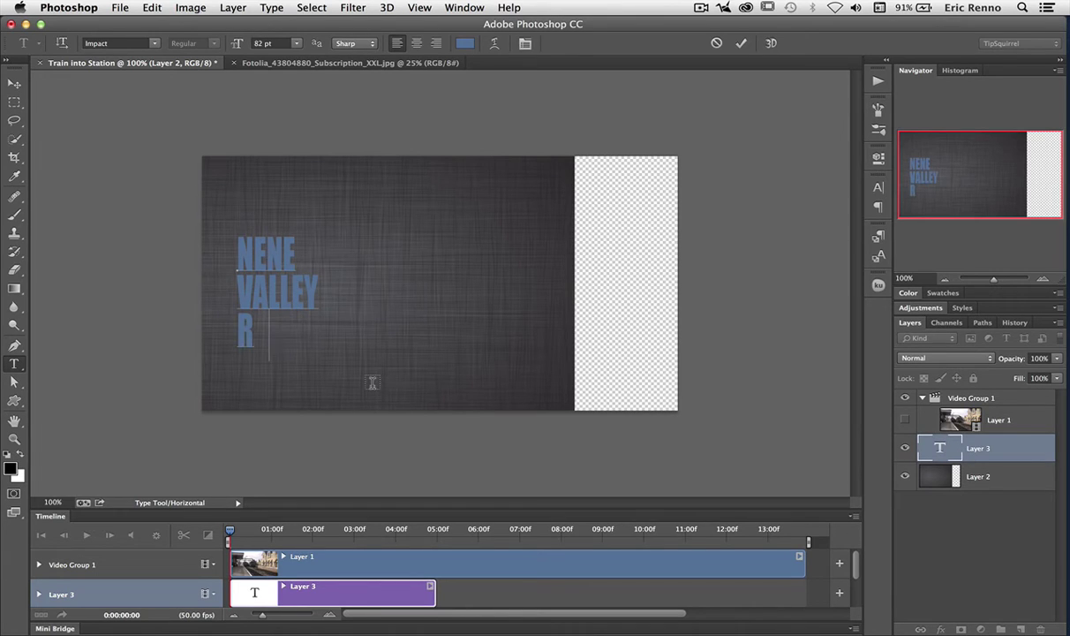
text(AILWAY)
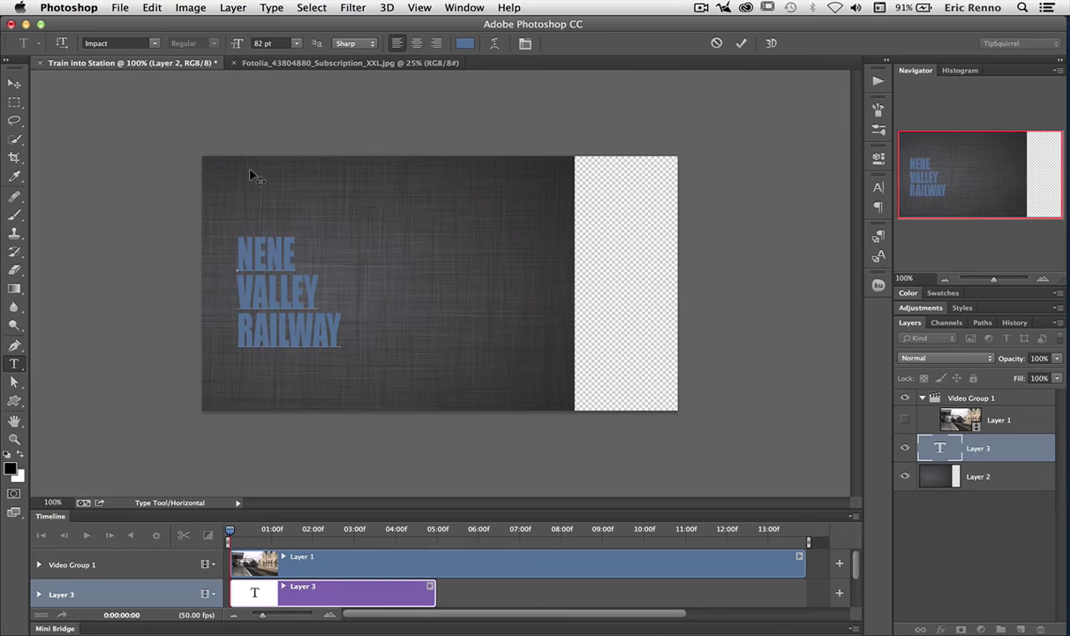
drag(249, 177, 237, 215)
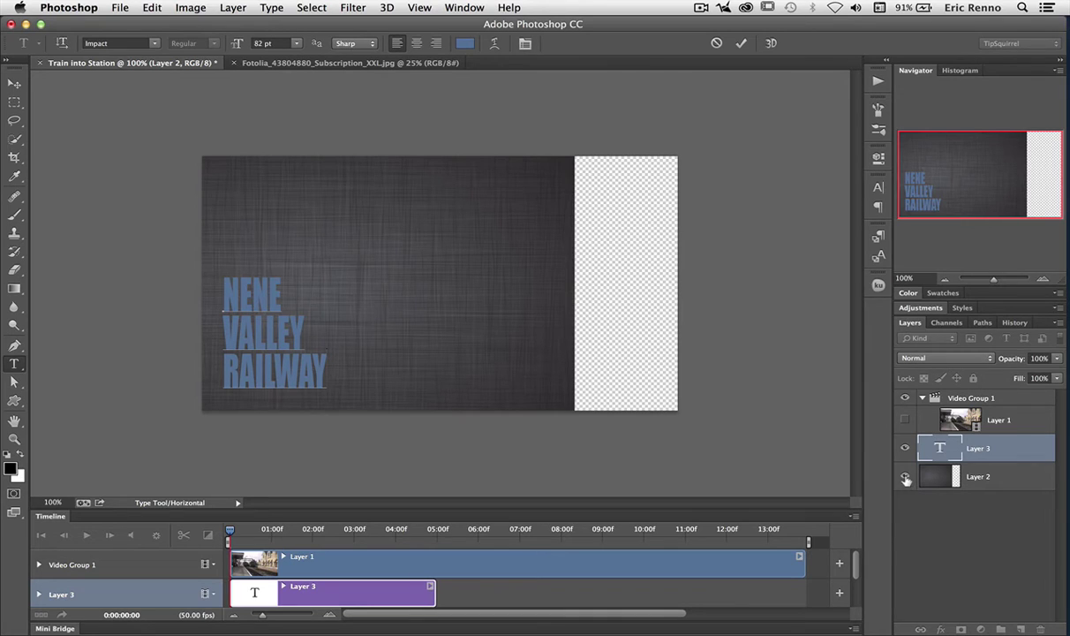
Show Layer 1 and give it a layer mask with a linear gradient fading its left side
click(904, 420)
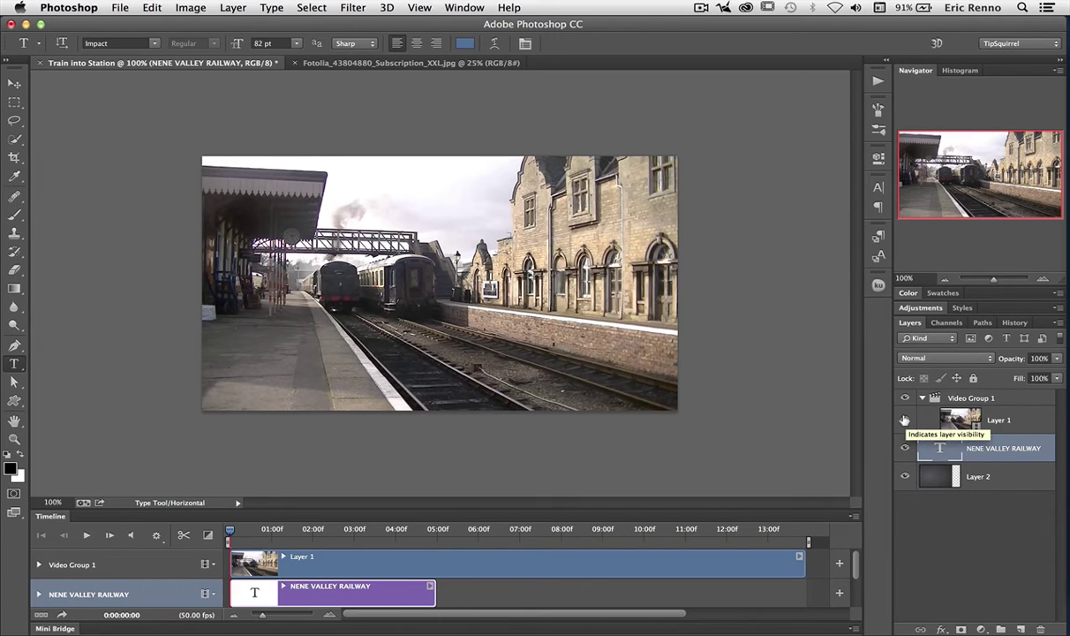
click(1020, 415)
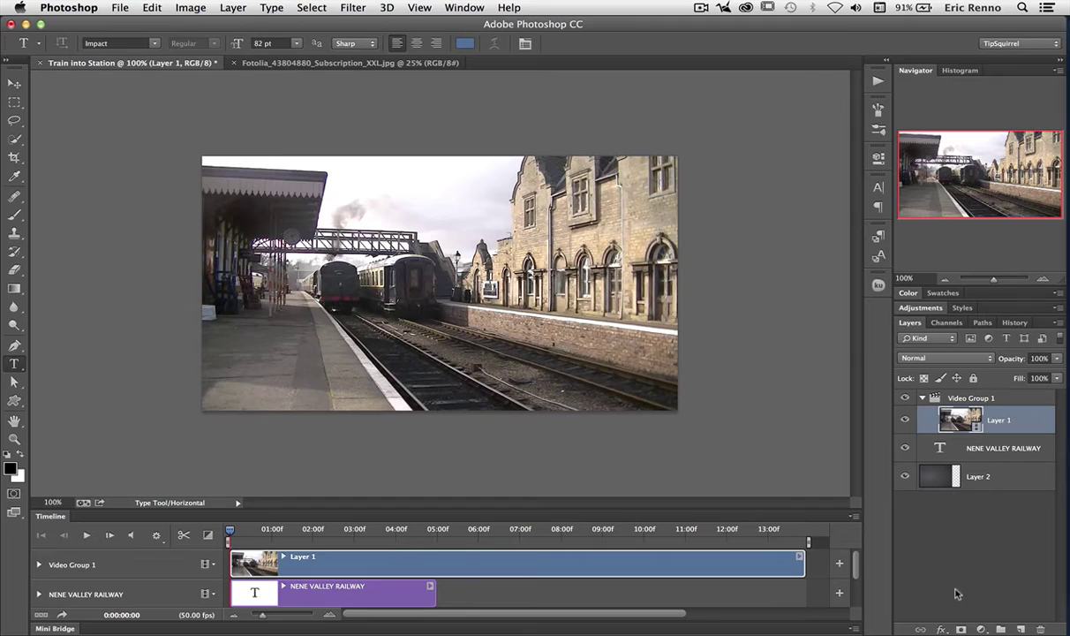
click(960, 627)
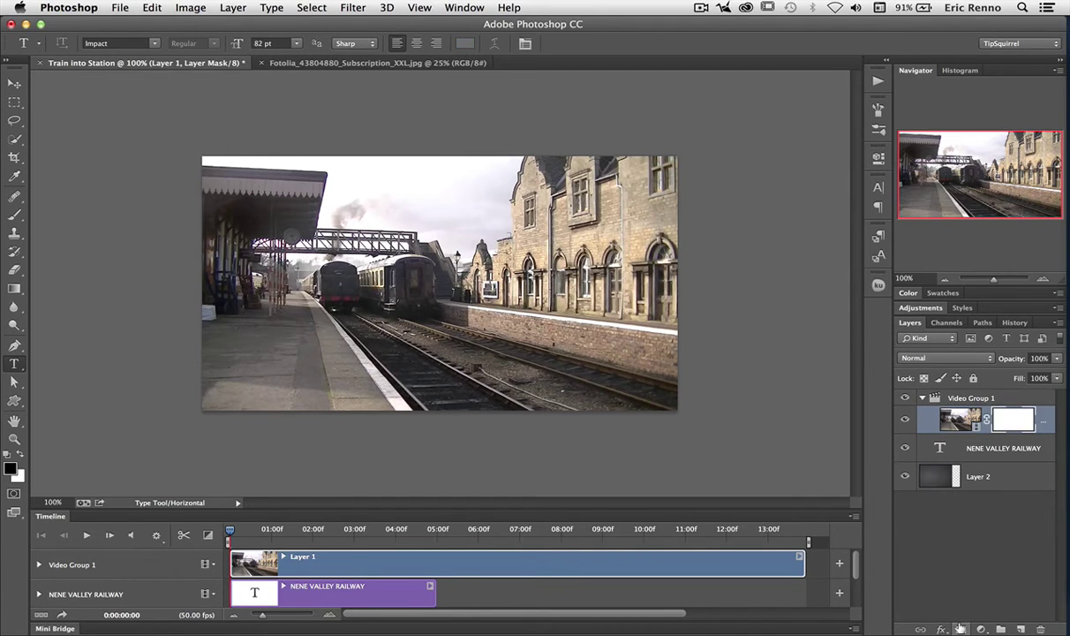
click(14, 287)
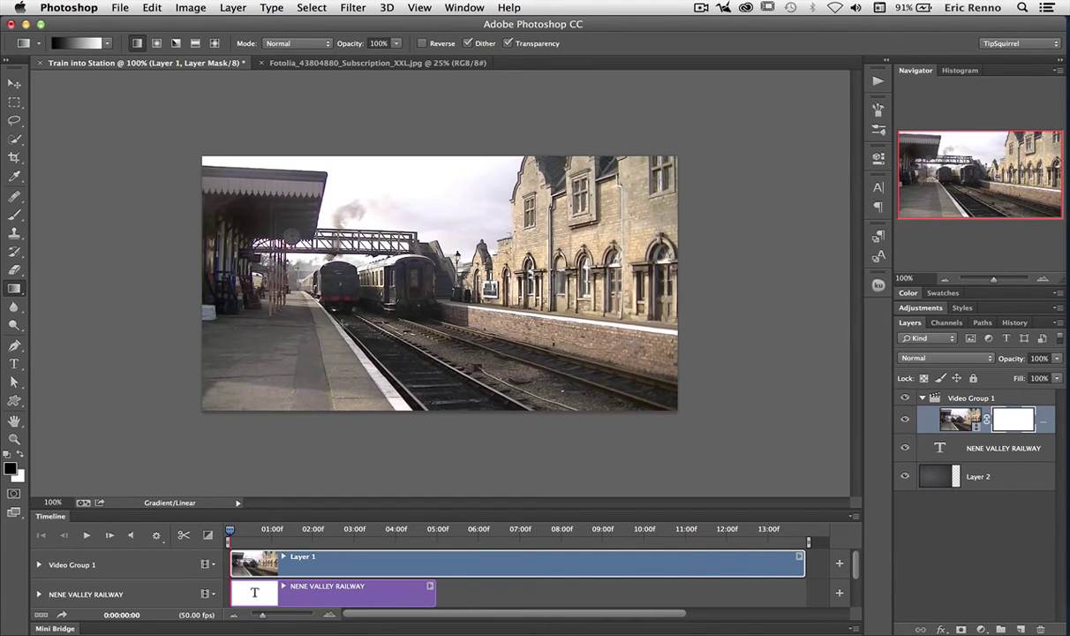
drag(317, 313, 399, 265)
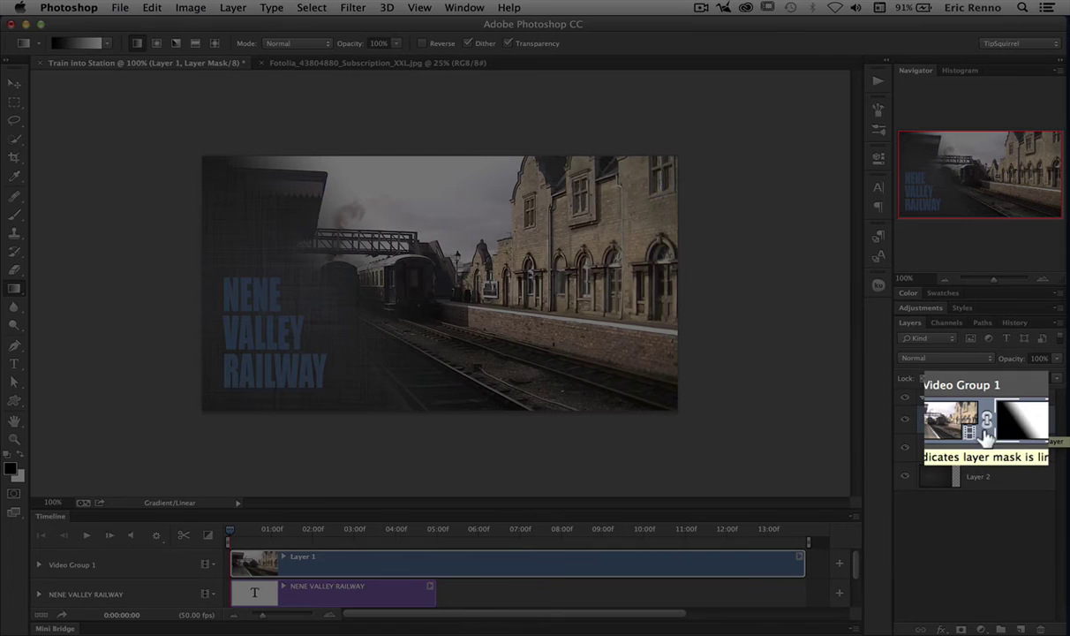
Unlink Layer 1's mask, enlarge the timeline, and list Layer Mask Position and Enable tracks
click(986, 426)
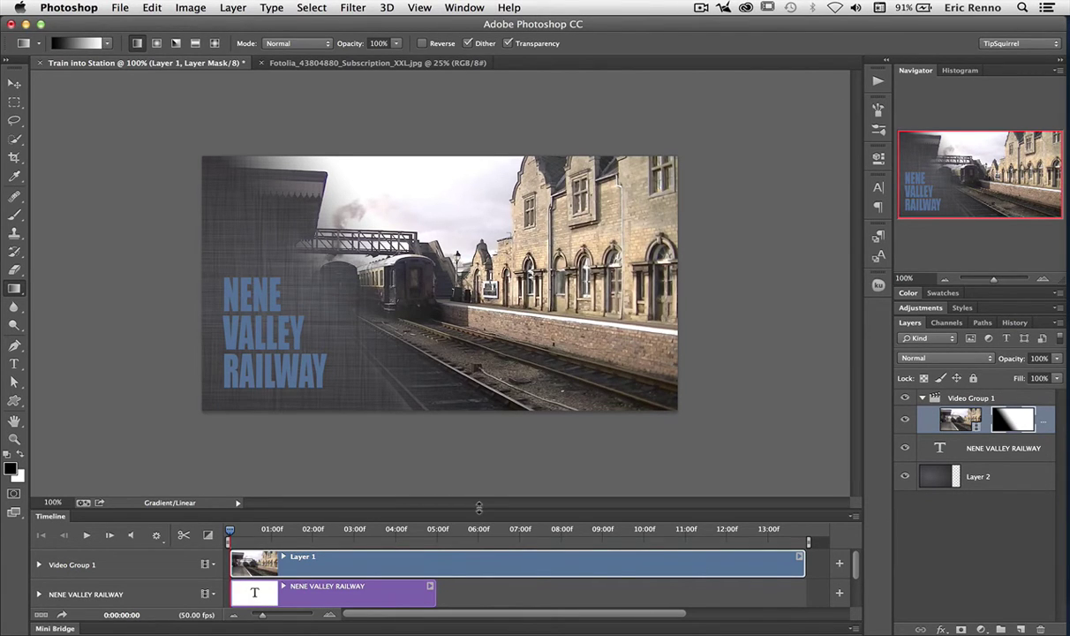
drag(479, 503, 478, 417)
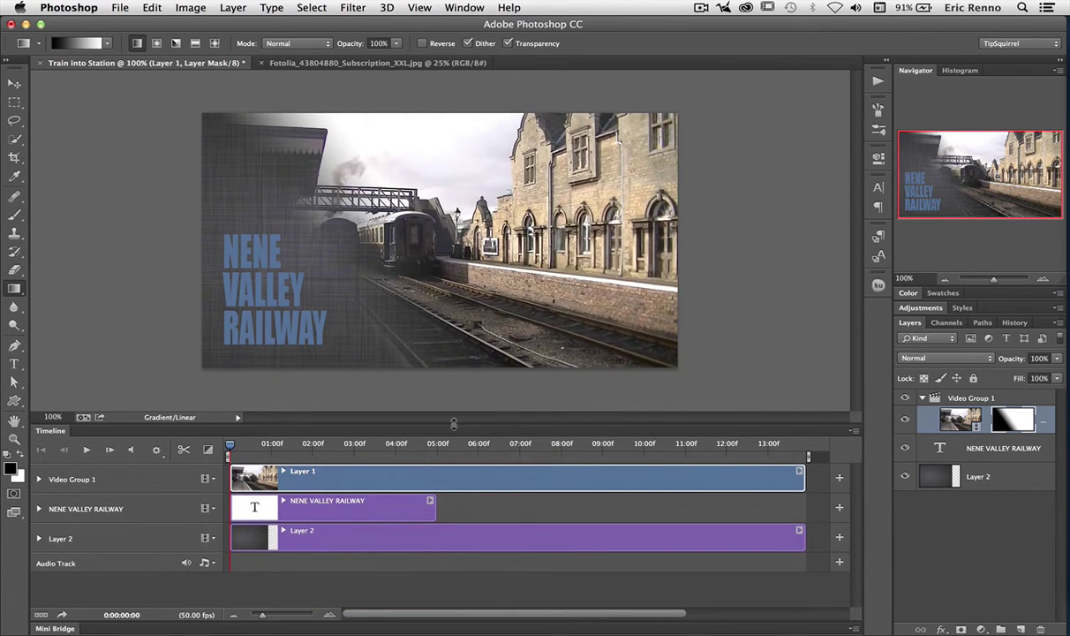
click(38, 479)
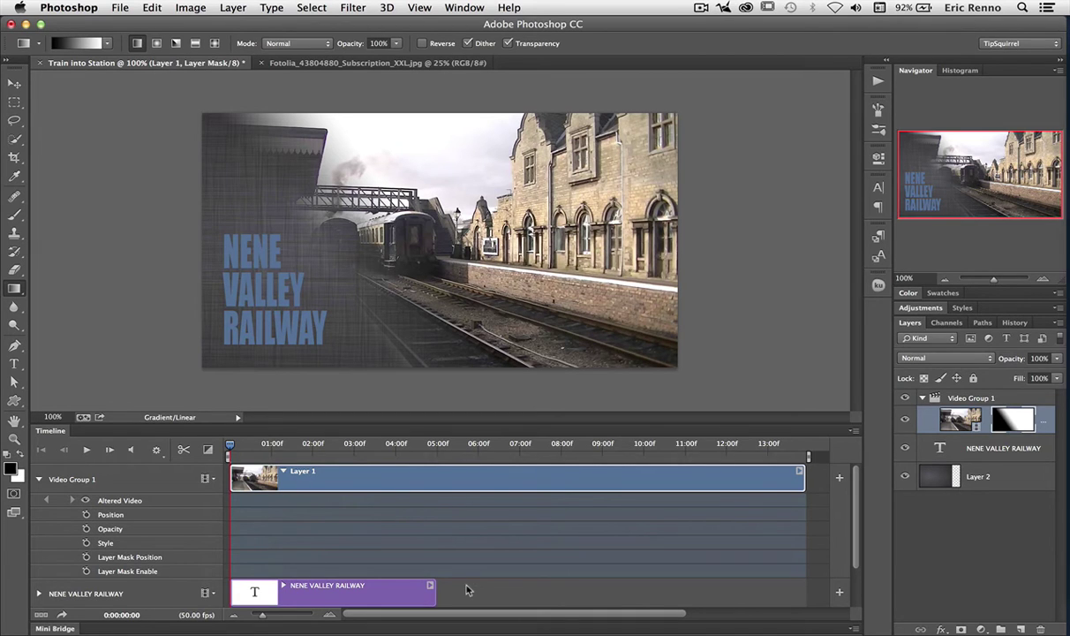
Add a Layer Mask Position keyframe at about 01:02 on the train clip
drag(230, 446, 273, 446)
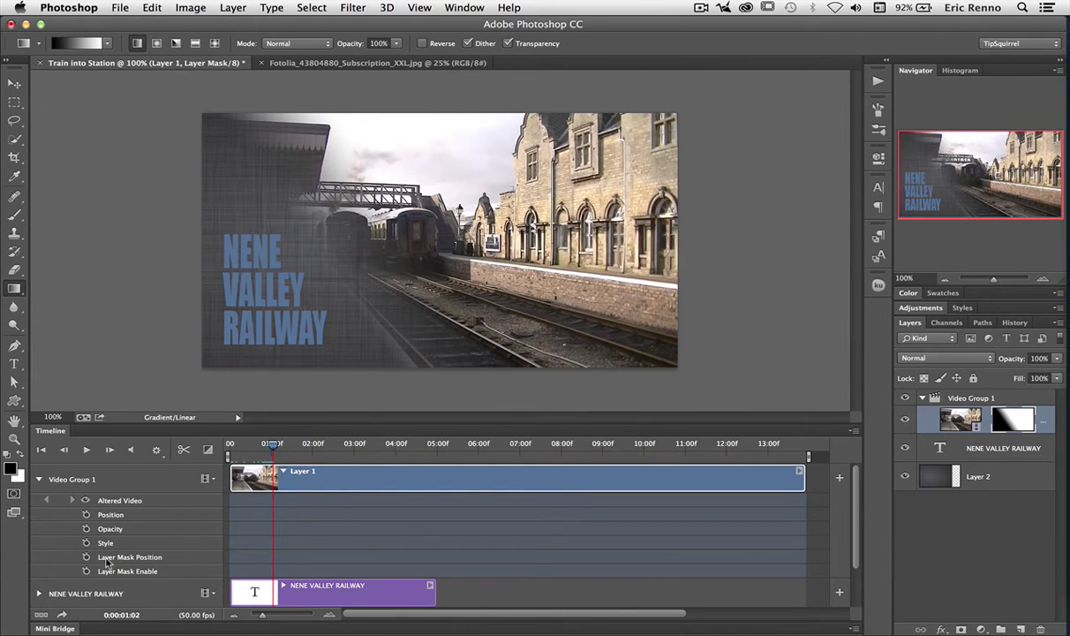
click(86, 558)
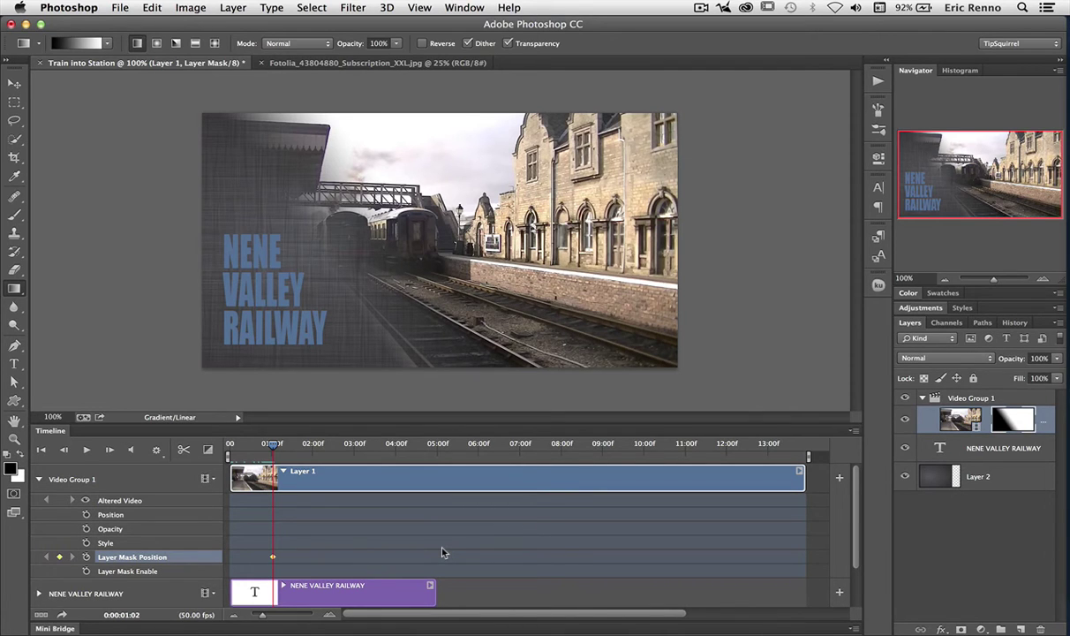
drag(273, 444, 230, 448)
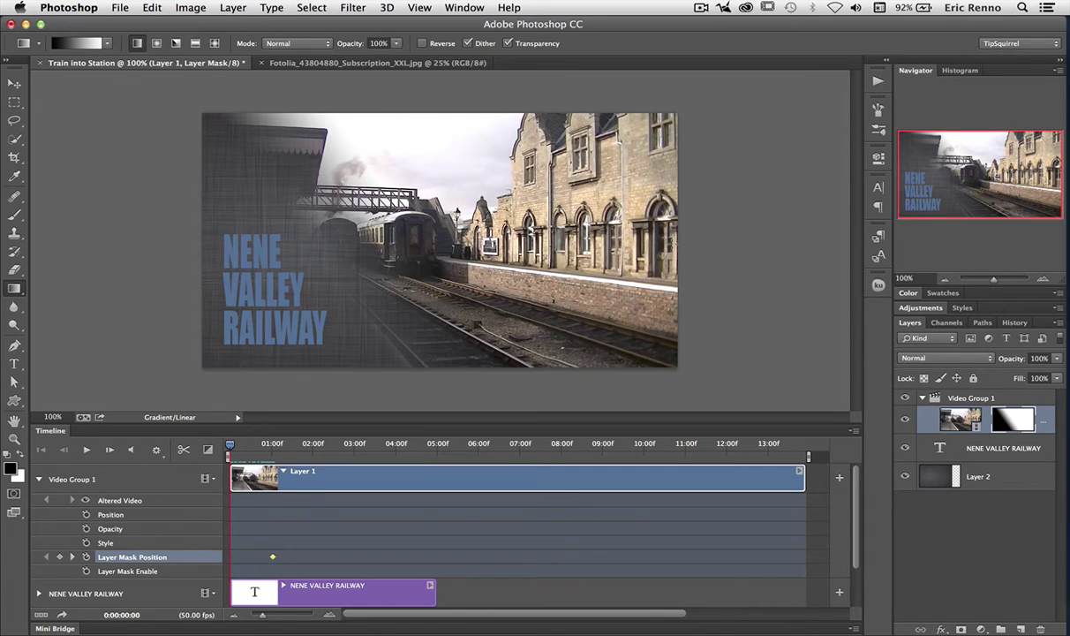
click(14, 83)
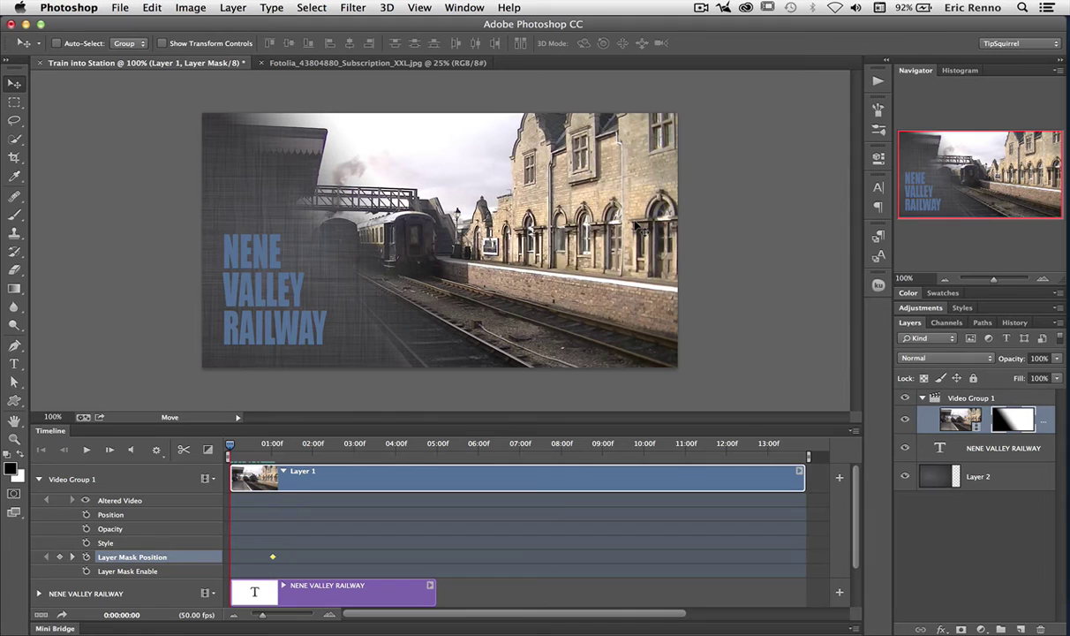
Slide the mask at 00:00 to show the full station shot, then play the title wipe preview
drag(643, 228, 291, 265)
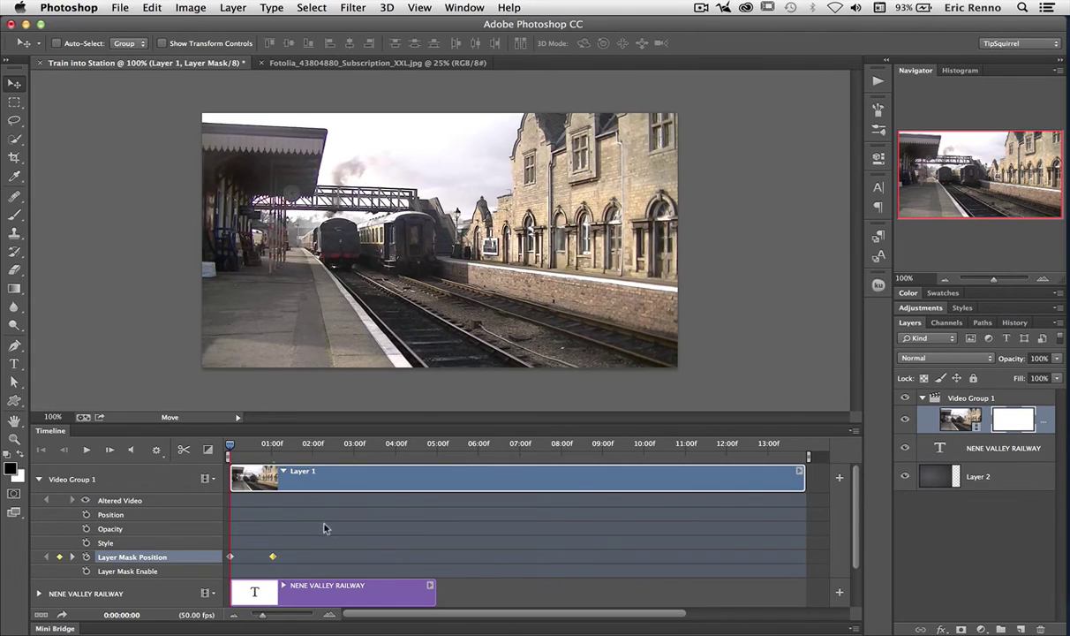
mouse_move(232, 448)
mouse_down()
mouse_move(277, 446)
mouse_move(230, 447)
mouse_up()
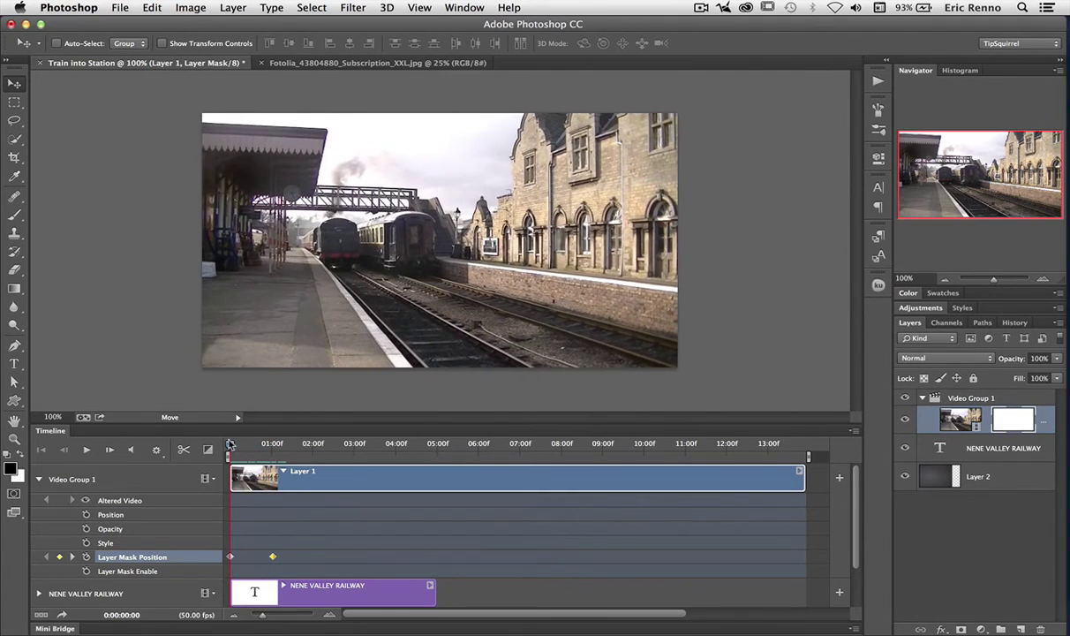
click(86, 449)
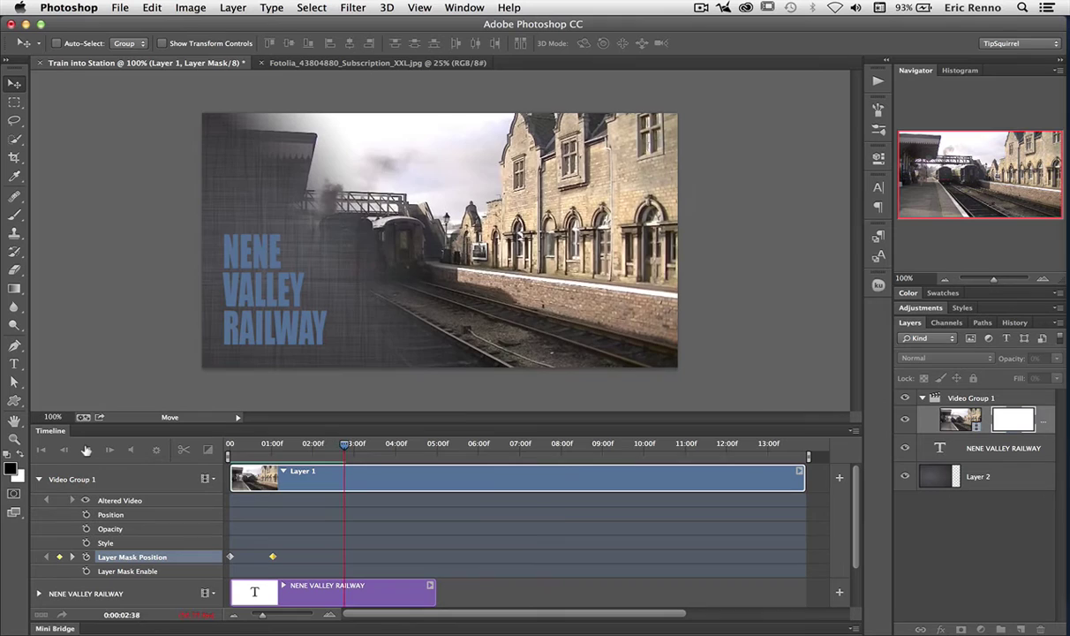
Replay the title animation from the start to check the reveal timing
click(87, 450)
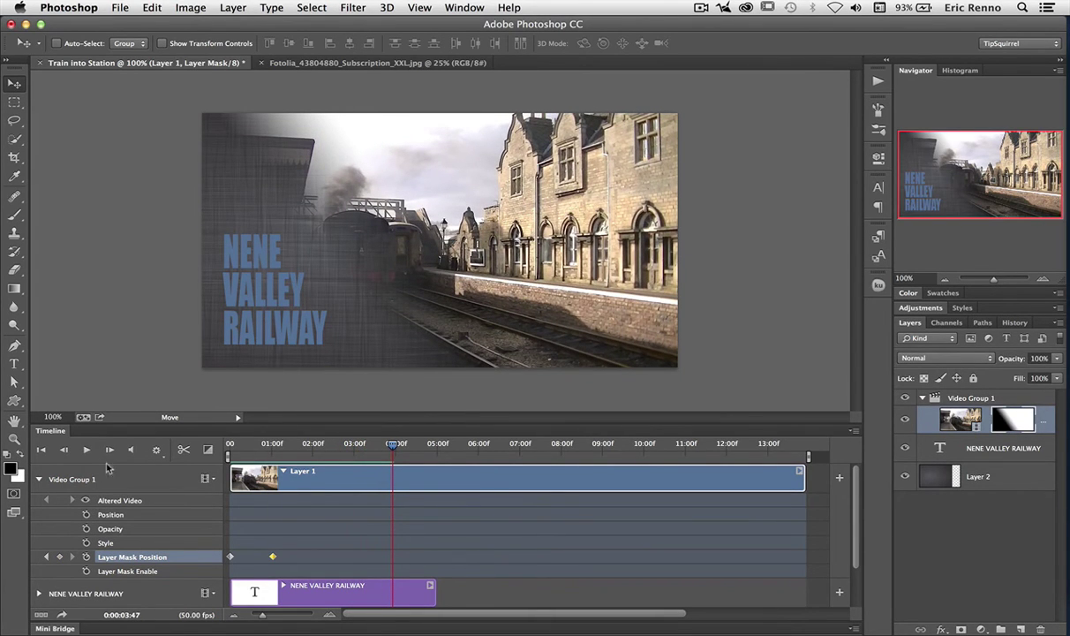
drag(284, 451, 231, 448)
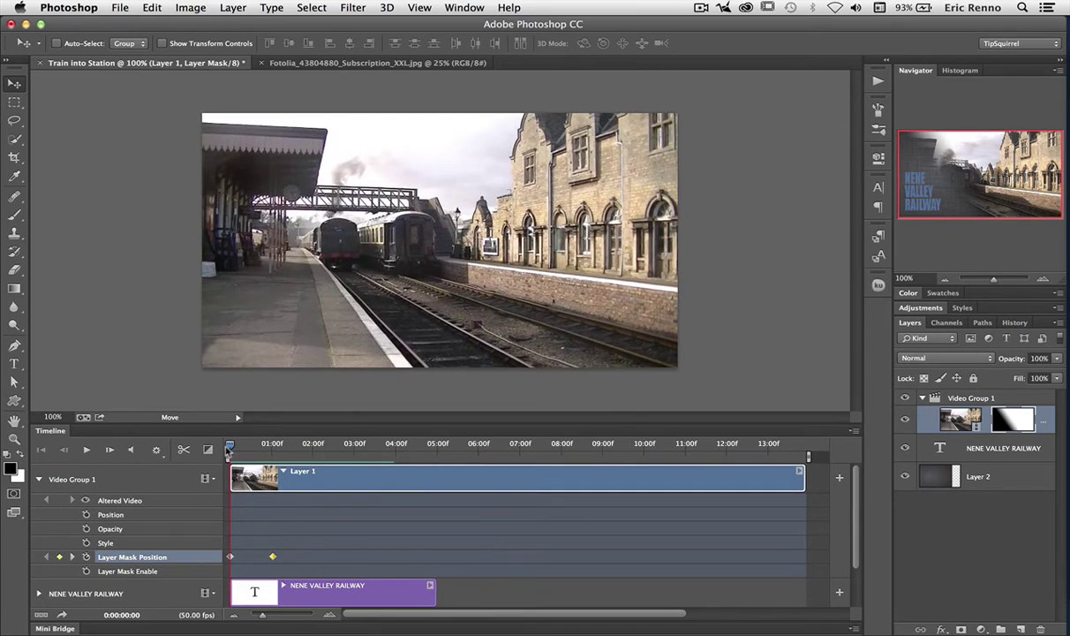
click(85, 450)
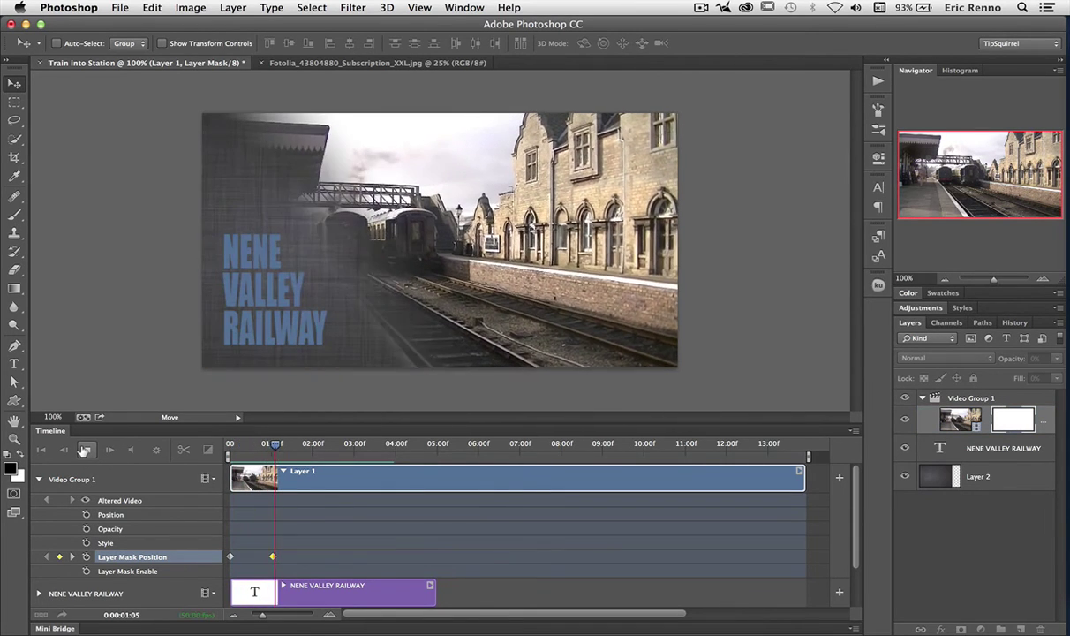
key(space)
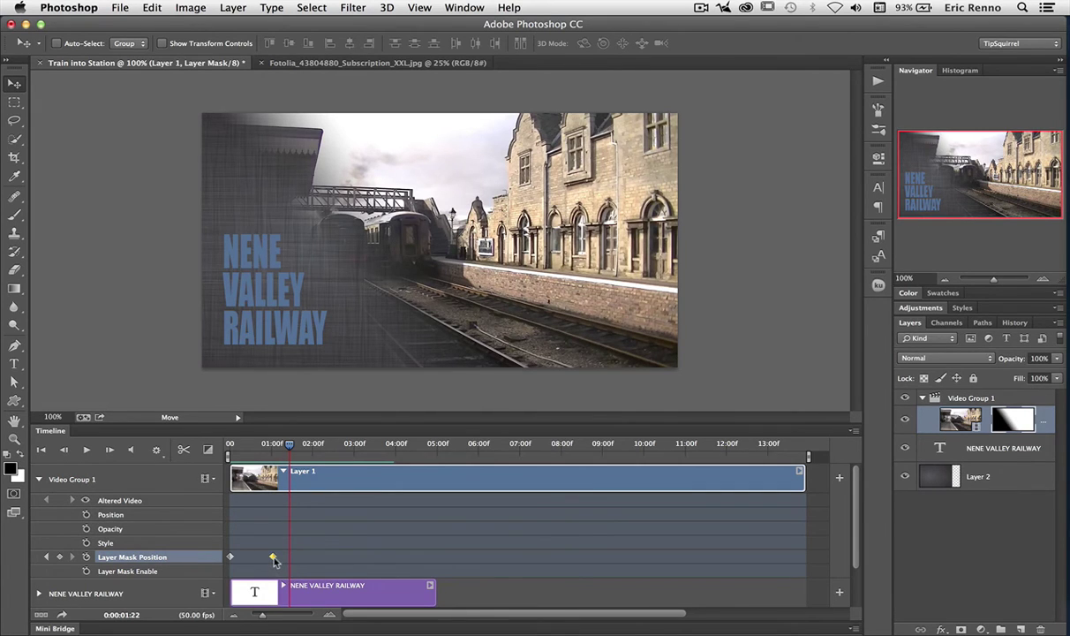
Move the second Layer Mask Position keyframe to 00:25 and replay from the start
drag(272, 556, 251, 557)
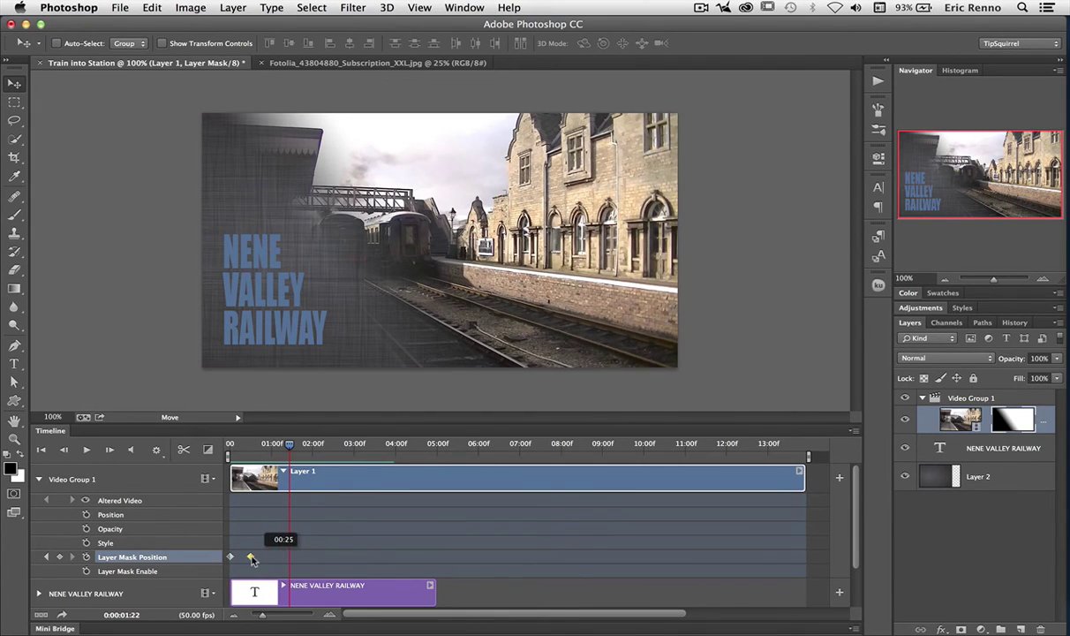
click(228, 442)
click(88, 450)
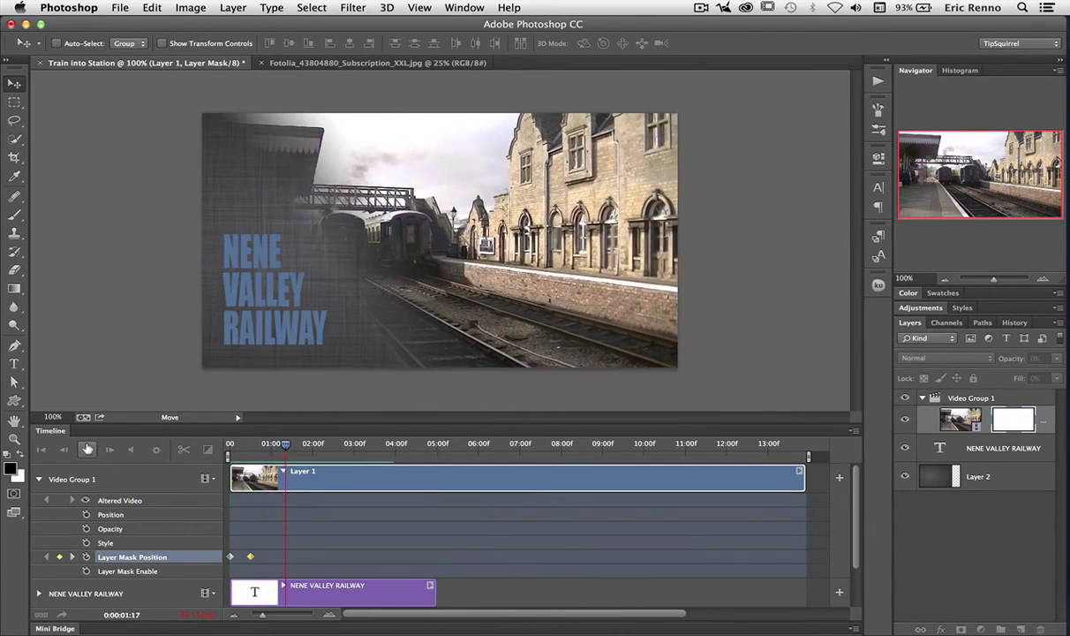
Hold the mask with a keyframe at 02:24, slide it left by 02:34 to hide the title, then preview
click(88, 450)
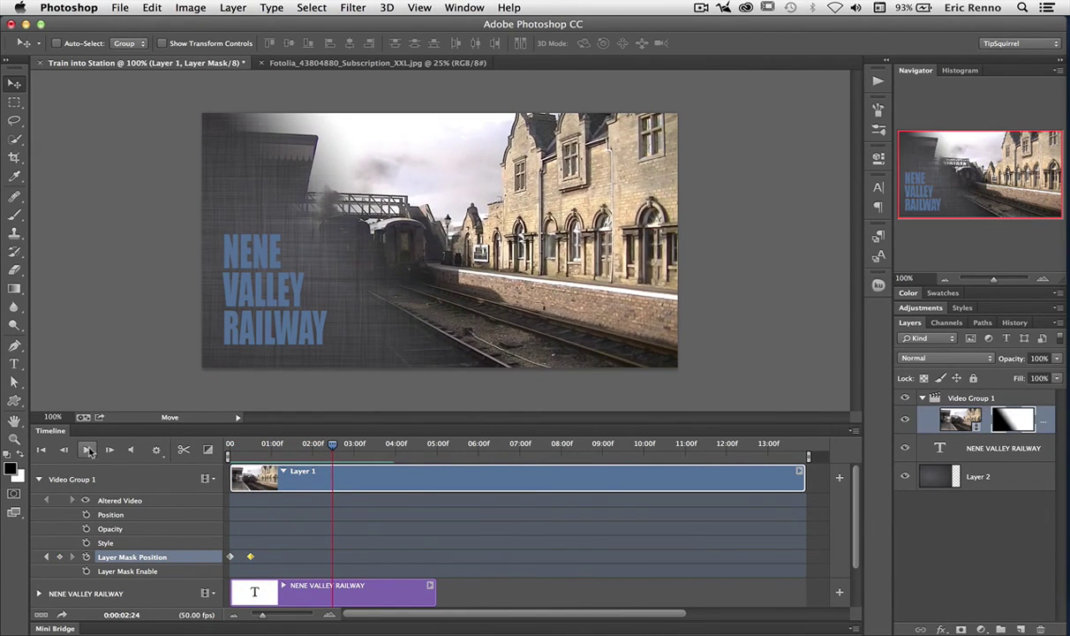
click(60, 557)
drag(333, 445, 352, 449)
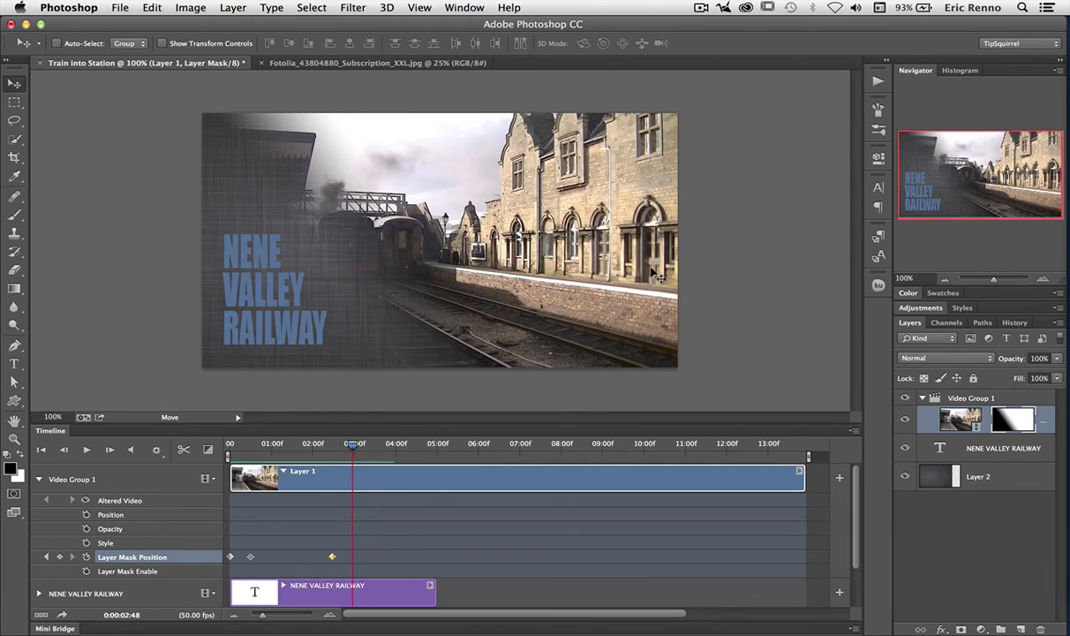
drag(658, 277, 343, 287)
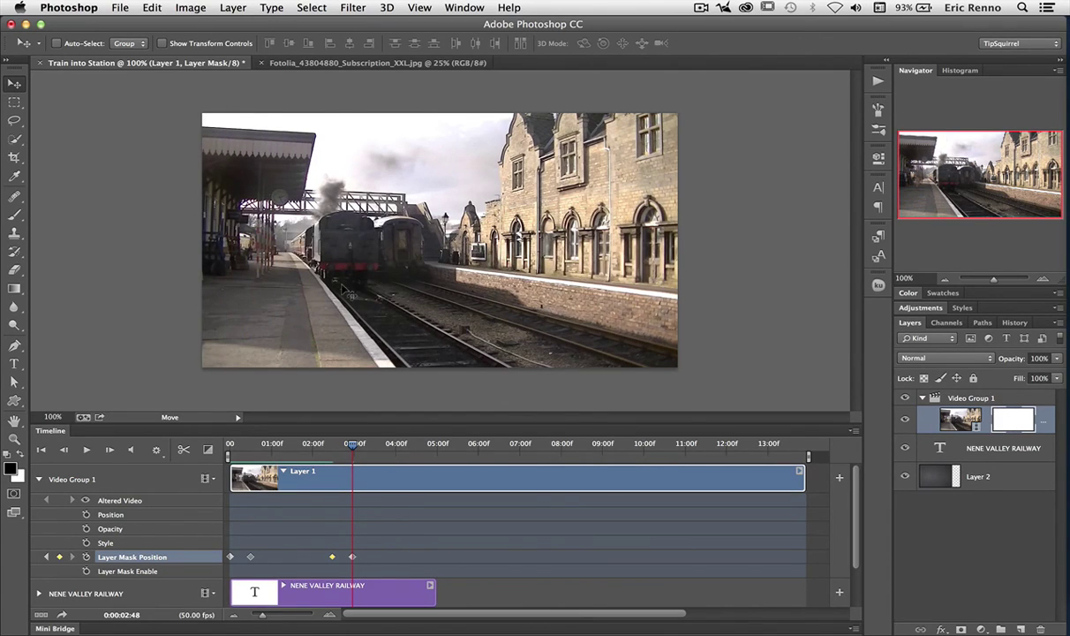
click(245, 443)
click(86, 450)
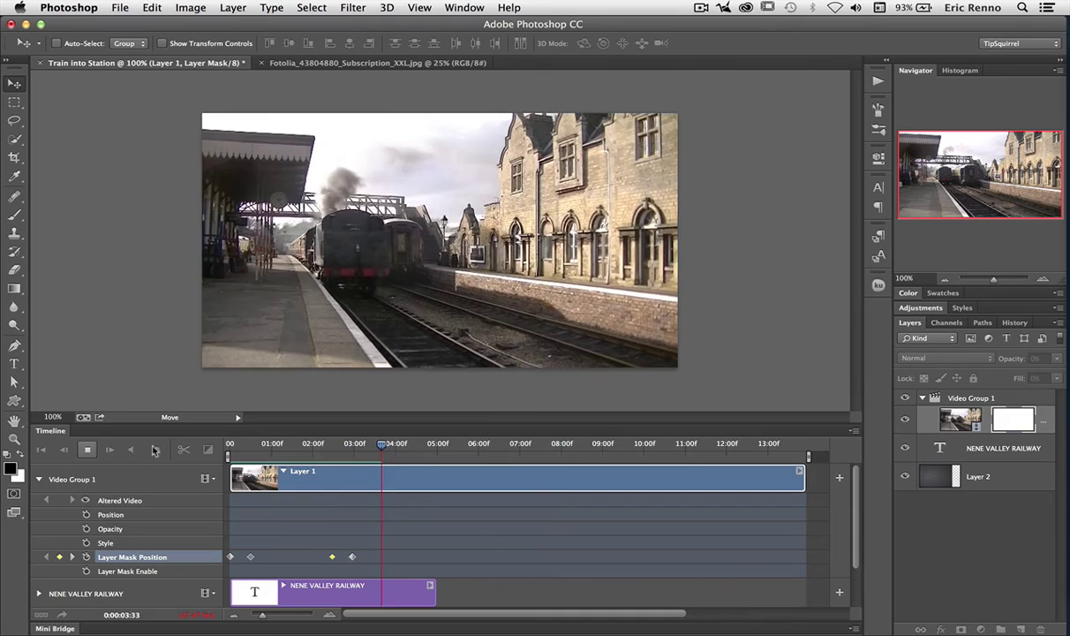
click(87, 450)
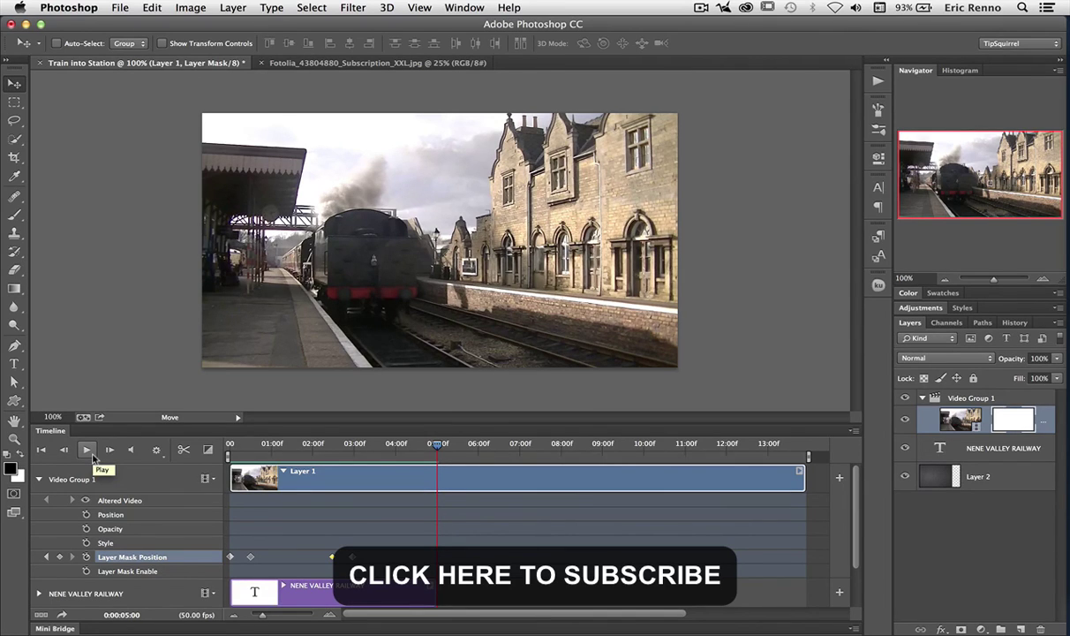
click(93, 457)
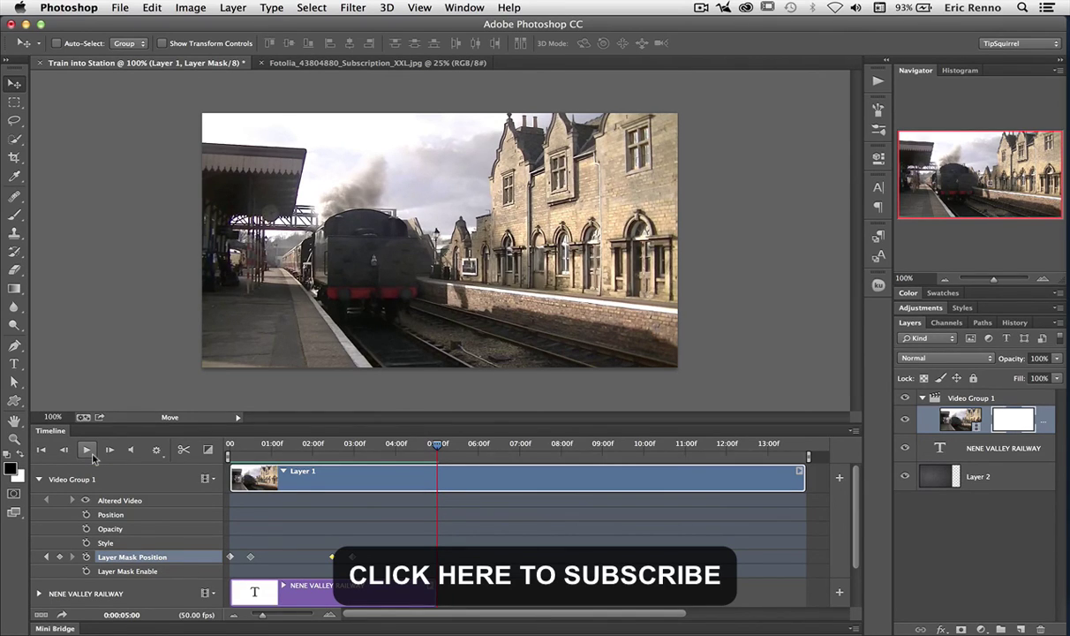